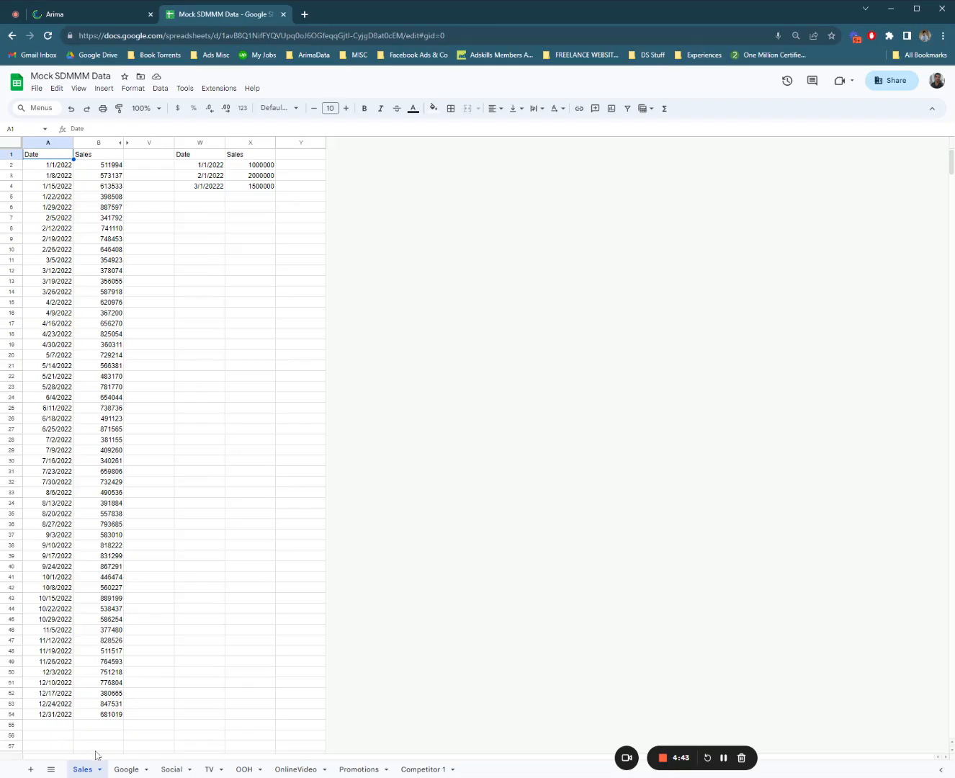
Examine the weekly Sales data and look through the Google, Social, TV, OOH, OnlineVideo and Competitor 1 sheets
{"action": "left_click", "coordinate": [60, 198]}
{"action": "left_click_drag", "start_coordinate": [53, 214], "coordinate": [50, 330]}
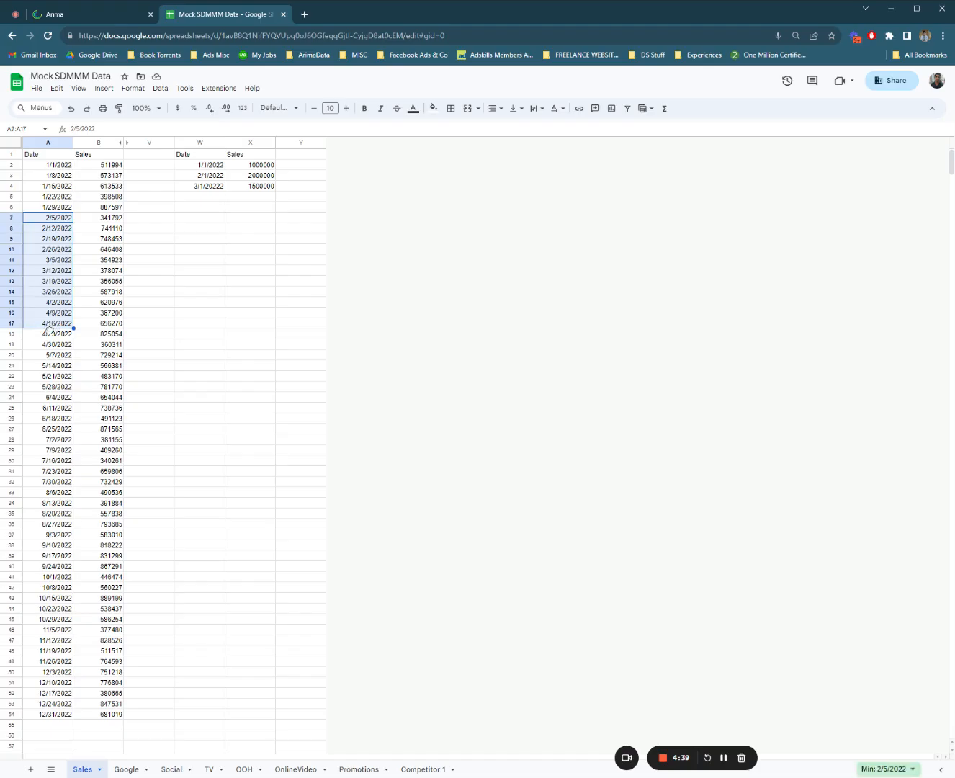
{"action": "left_click", "coordinate": [105, 451]}
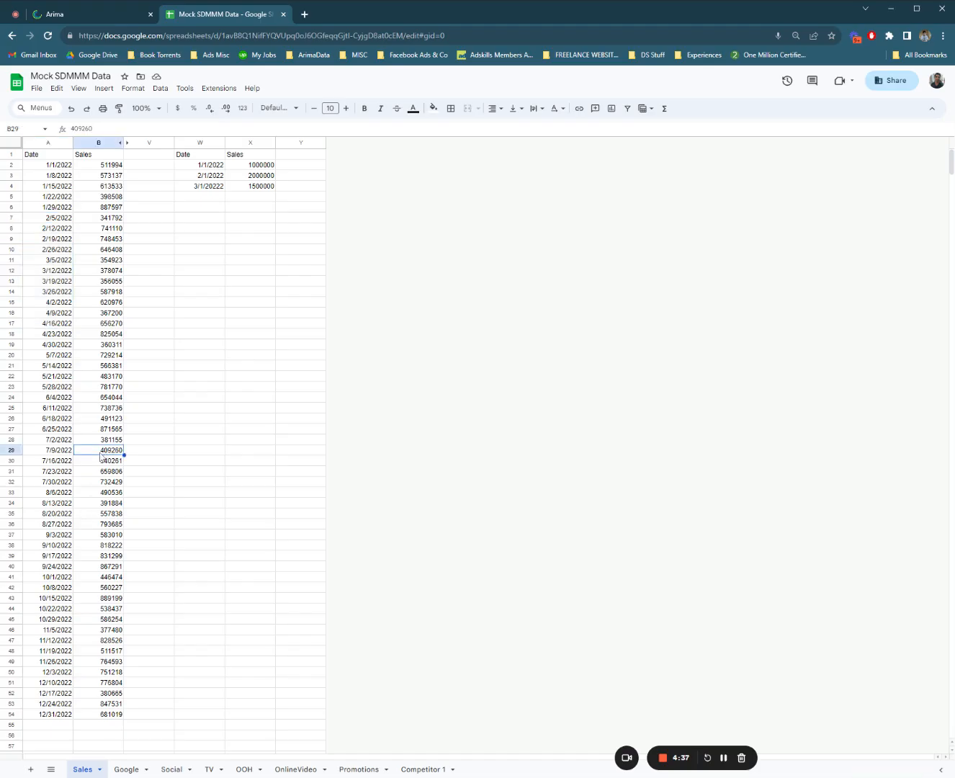
{"action": "left_click", "coordinate": [127, 769]}
{"action": "left_click", "coordinate": [84, 770]}
{"action": "left_click", "coordinate": [128, 769]}
{"action": "left_click", "coordinate": [172, 770]}
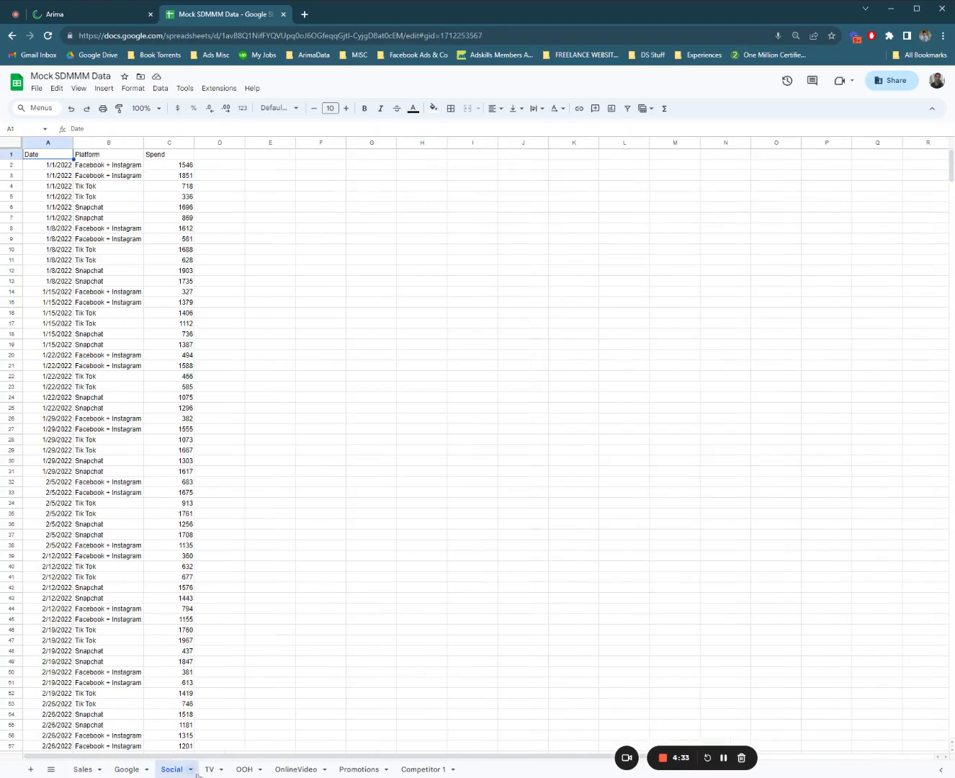
{"action": "left_click", "coordinate": [210, 769]}
{"action": "left_click", "coordinate": [244, 769]}
{"action": "left_click", "coordinate": [294, 769]}
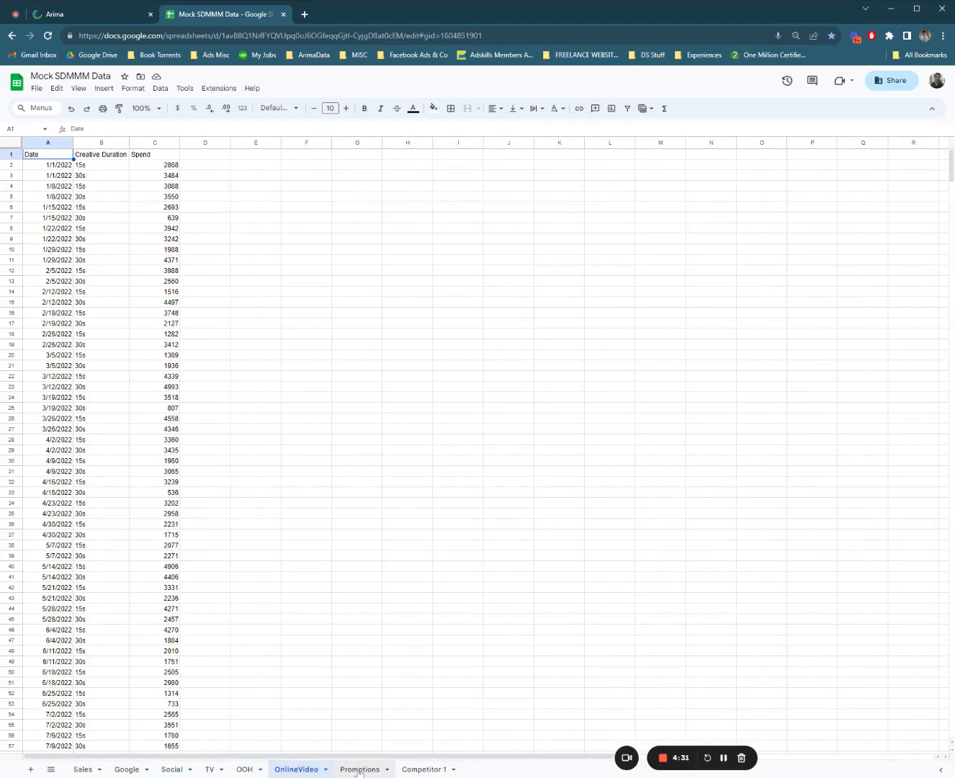
{"action": "left_click", "coordinate": [421, 770]}
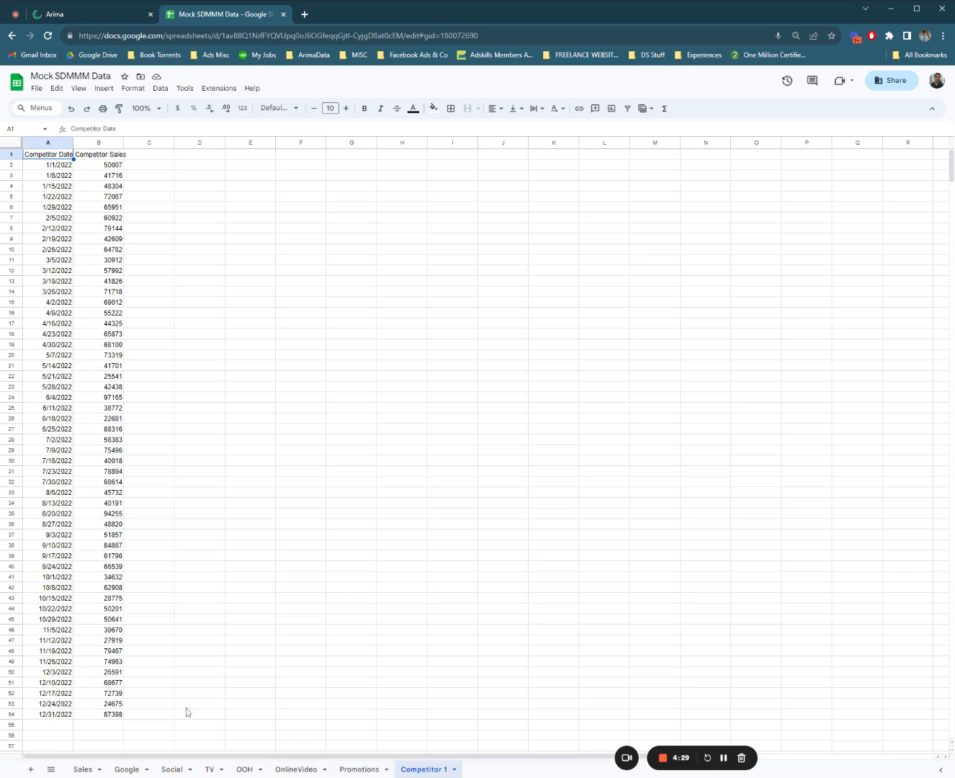
{"action": "left_click", "coordinate": [83, 769]}
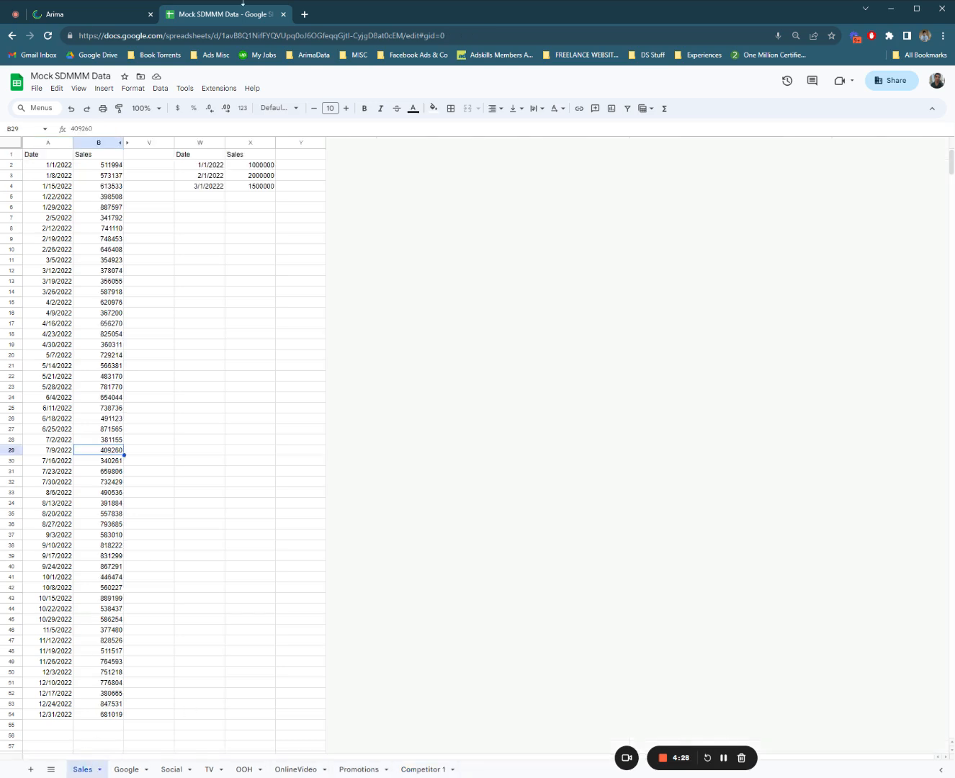
Switch to Arima and try the Leading Brand option for Brand Strength, finishing on New Entry Brand
{"action": "left_click", "coordinate": [101, 14]}
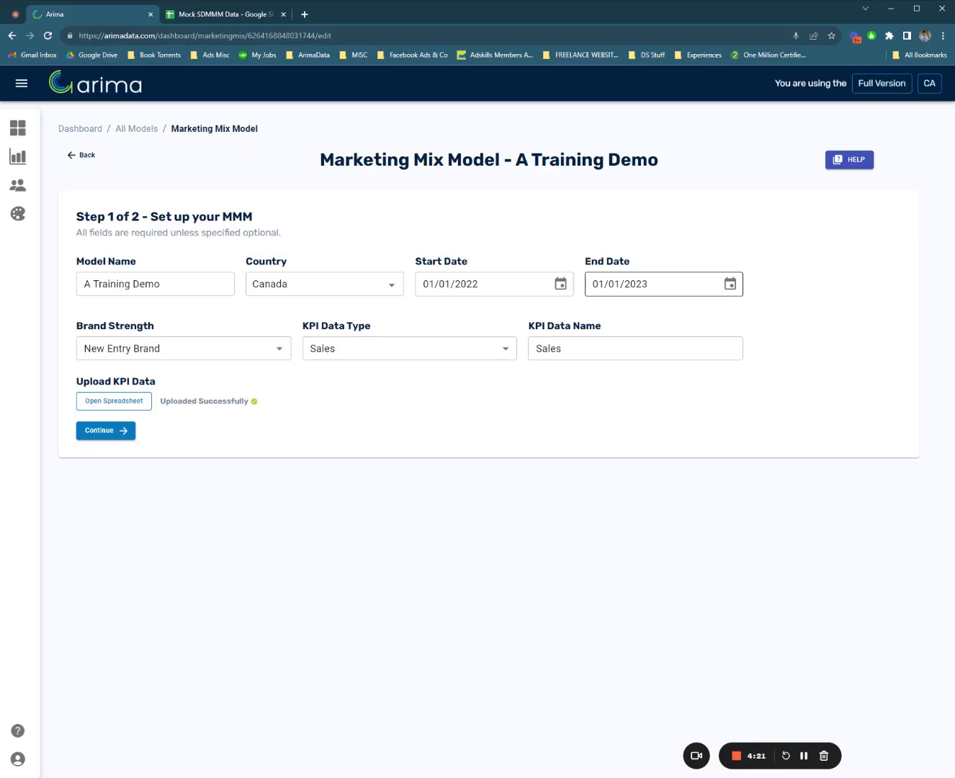
{"action": "left_click", "coordinate": [218, 356]}
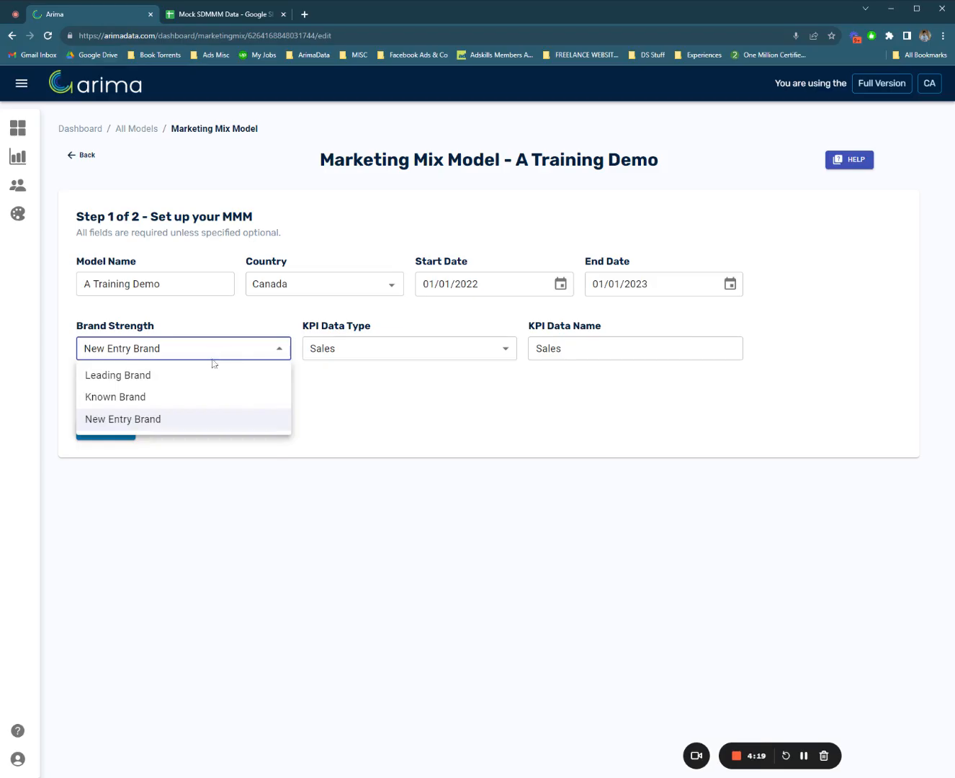
{"action": "left_click", "coordinate": [184, 377]}
{"action": "left_click", "coordinate": [175, 350]}
{"action": "left_click", "coordinate": [200, 424]}
{"action": "left_click", "coordinate": [220, 346]}
{"action": "left_click", "coordinate": [210, 353]}
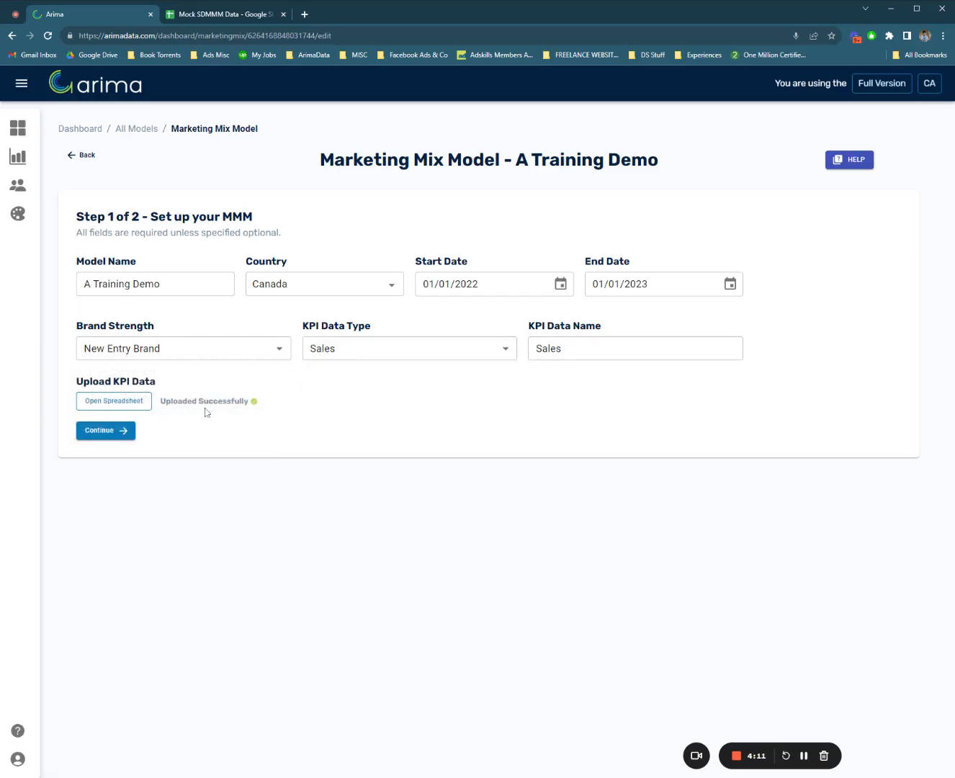
Open the KPI data spreadsheet and clear its existing entries from columns A and B
{"action": "left_click_drag", "start_coordinate": [83, 383], "coordinate": [160, 386]}
{"action": "left_click", "coordinate": [152, 404]}
{"action": "left_click", "coordinate": [133, 407]}
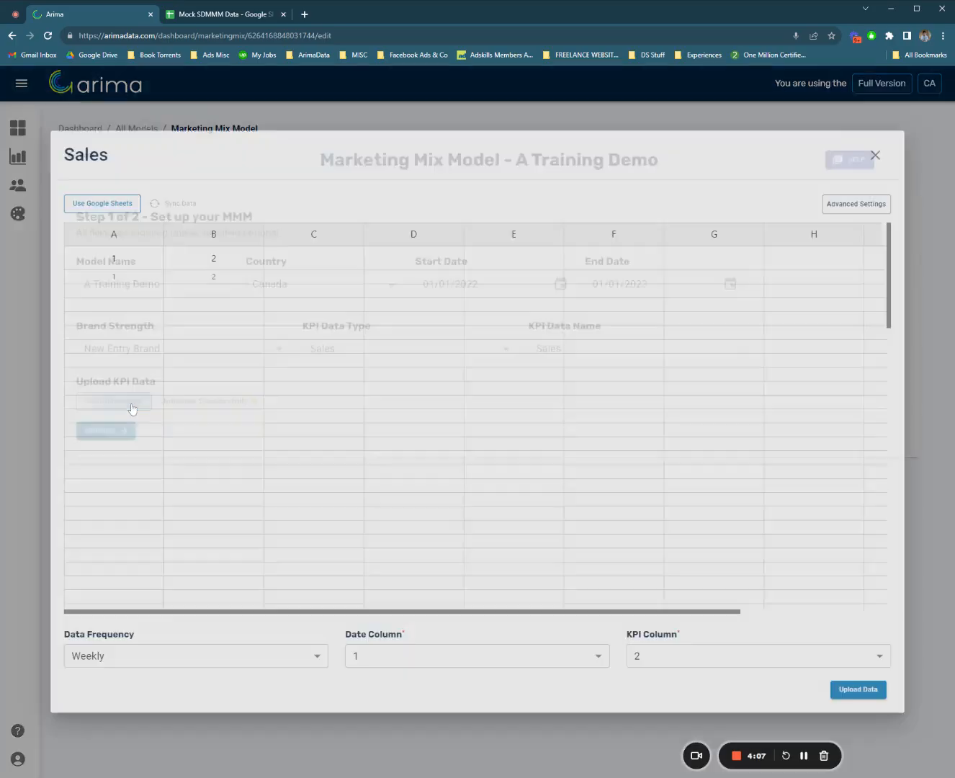
{"action": "left_click_drag", "start_coordinate": [121, 267], "coordinate": [202, 290]}
{"action": "key", "text": "Delete"}
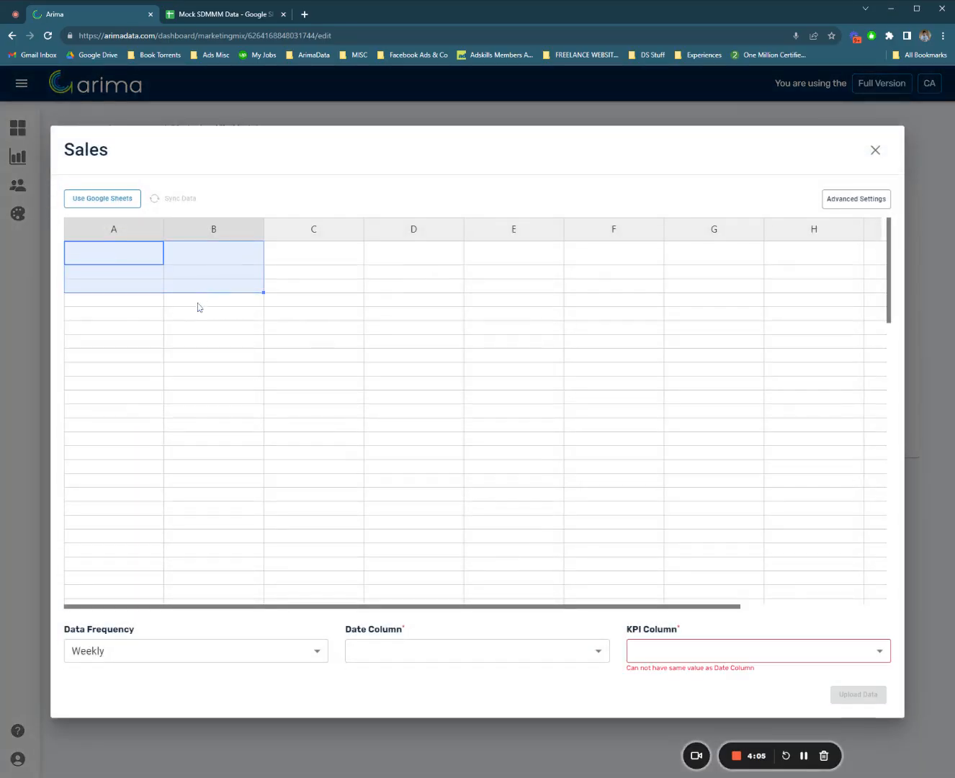
Copy the Date and Sales data in A1:B54 of the Mock SDMMM Data Sales sheet into Arima's KPI spreadsheet, starting at the first cell
{"action": "left_click", "coordinate": [212, 16]}
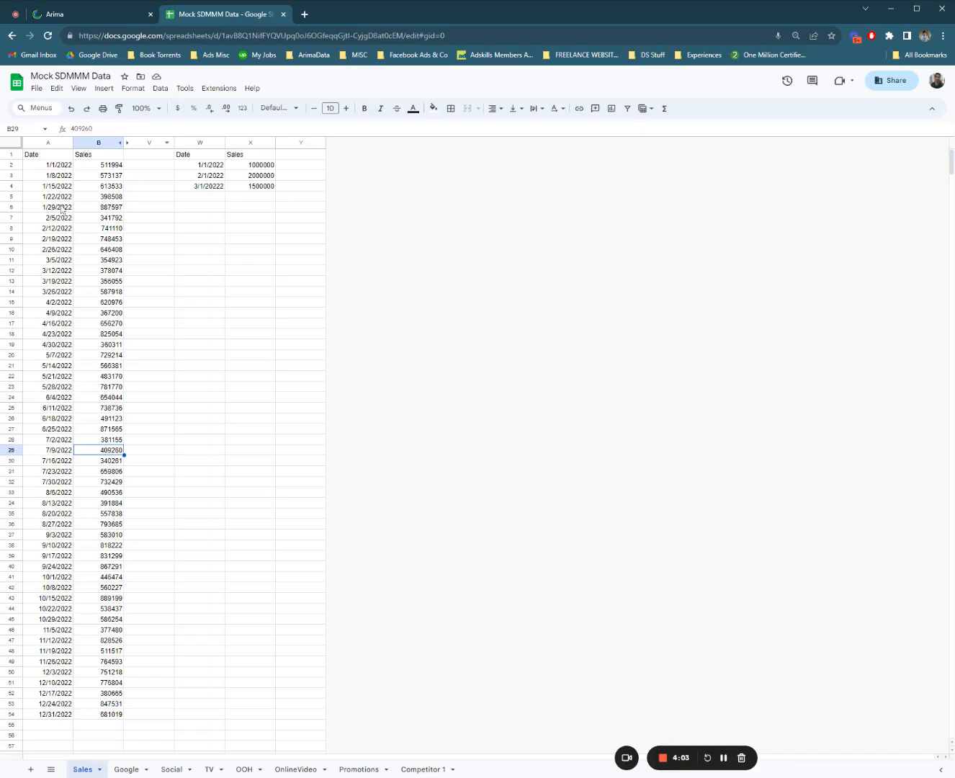
{"action": "left_click", "coordinate": [51, 144]}
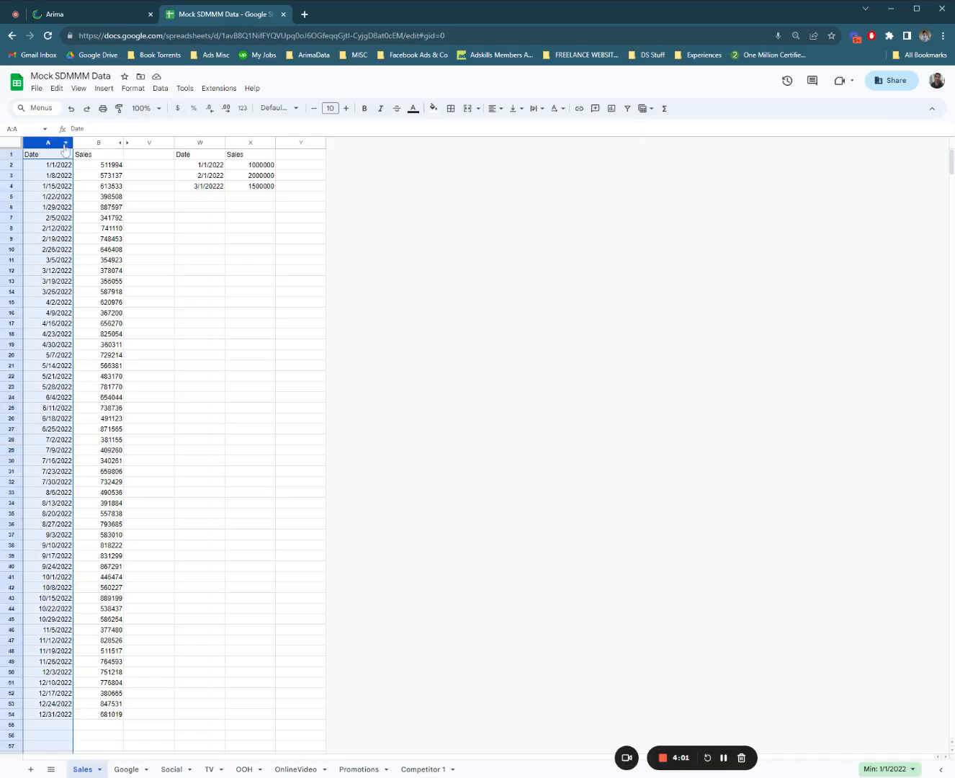
{"action": "left_click", "coordinate": [95, 144], "text": "shift"}
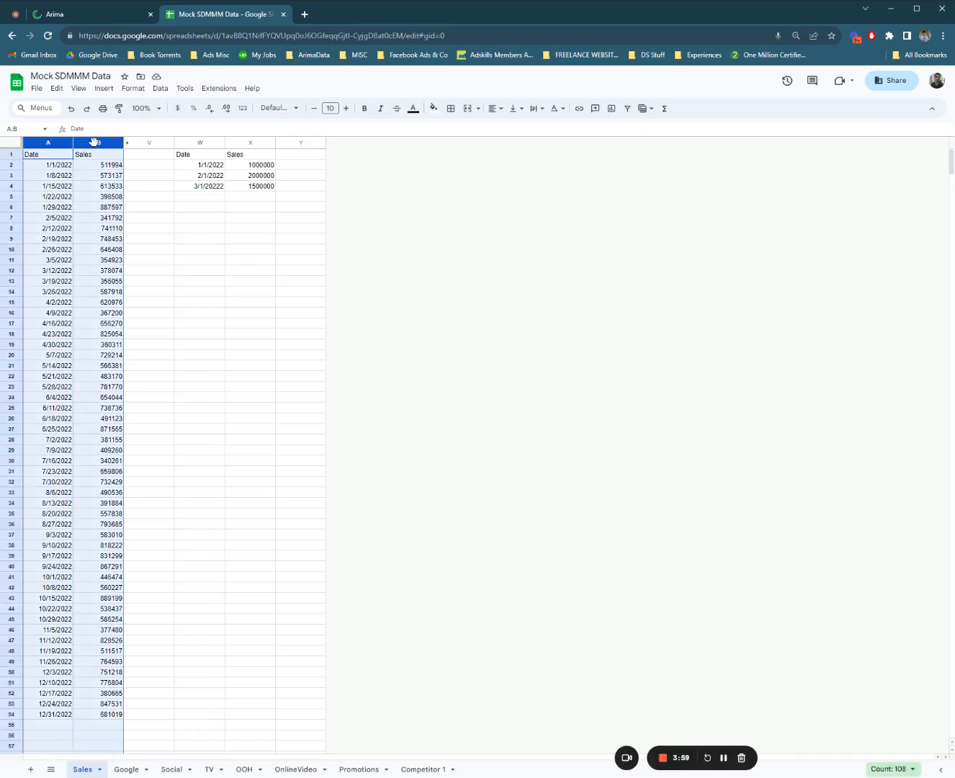
{"action": "left_click_drag", "start_coordinate": [54, 157], "coordinate": [113, 715]}
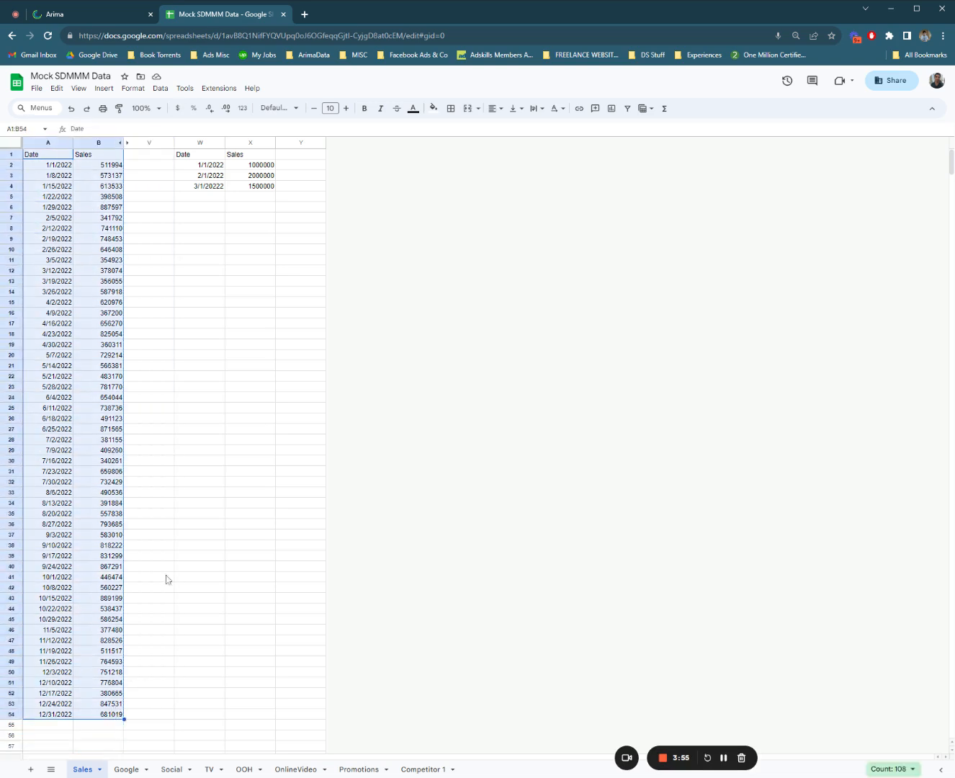
{"action": "left_click", "coordinate": [106, 15]}
{"action": "left_click", "coordinate": [132, 258]}
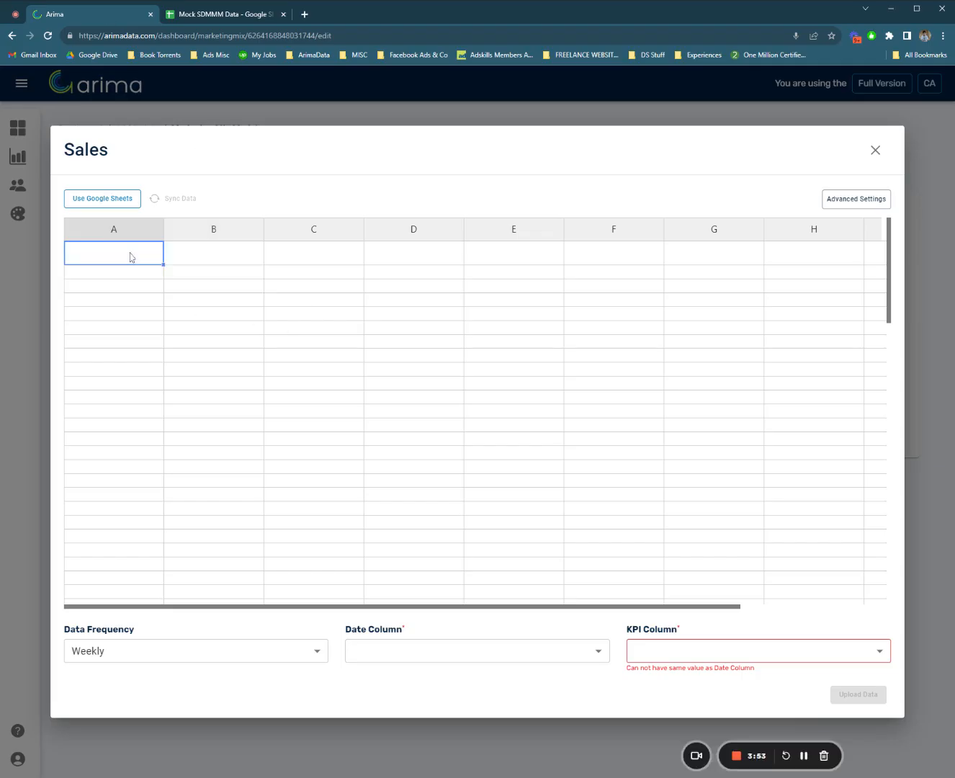
{"action": "key", "text": "ctrl+v"}
{"action": "scroll", "coordinate": [258, 305], "scroll_direction": "up", "scroll_amount": 5}
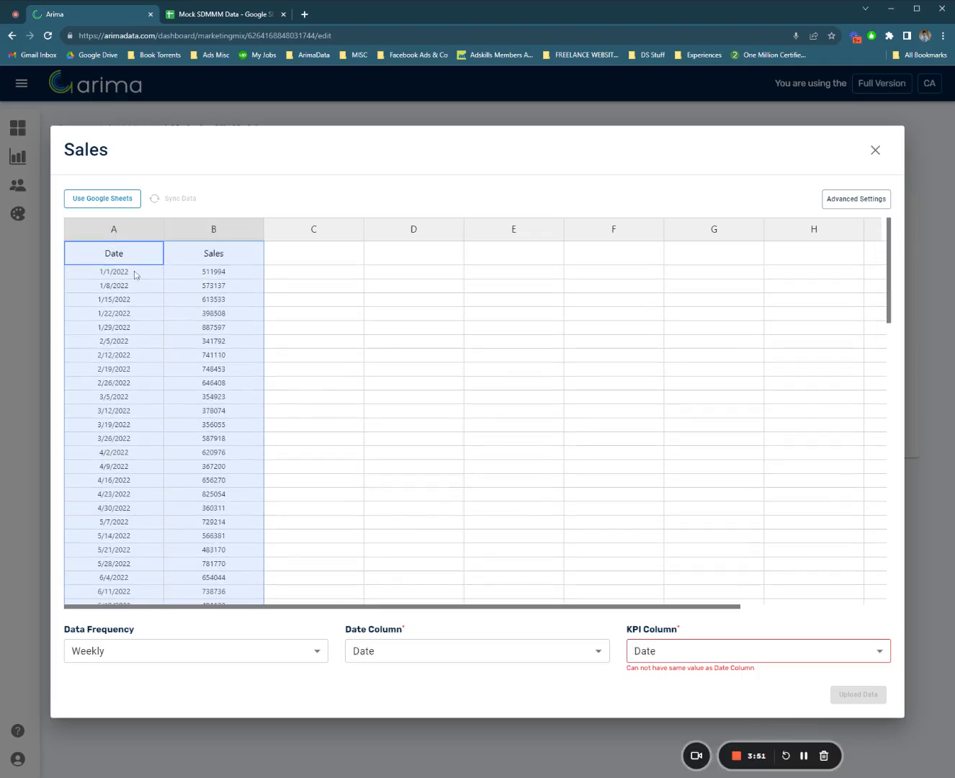
{"action": "left_click", "coordinate": [94, 258]}
{"action": "left_click", "coordinate": [194, 257]}
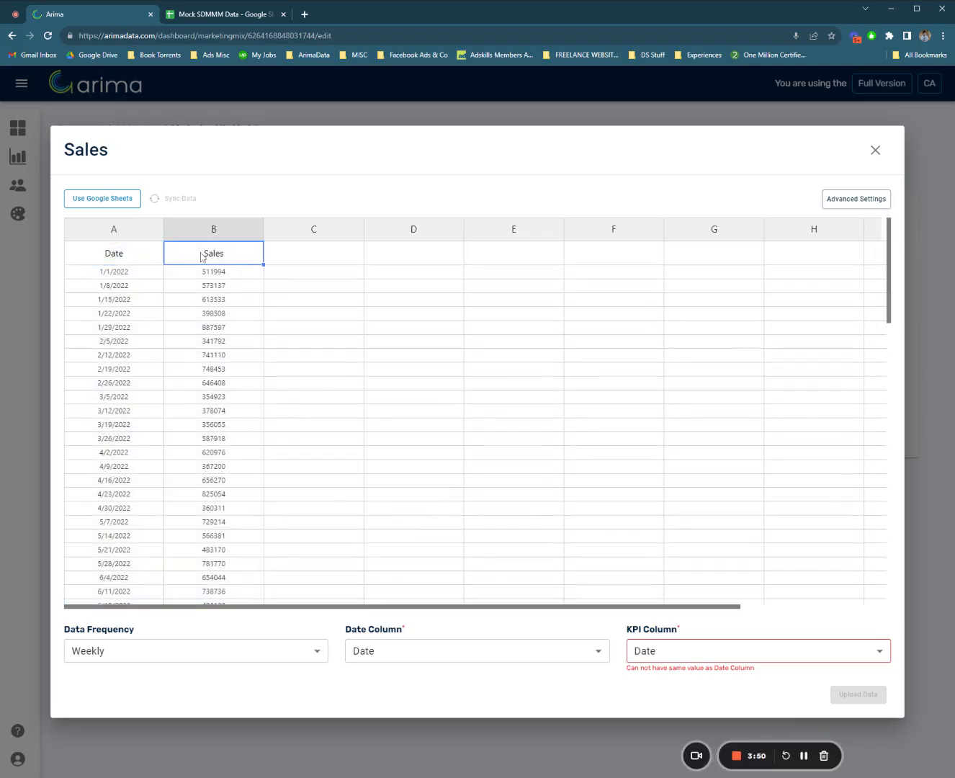
Set the KPI column of the pasted sheet to Sales and upload the KPI data
{"action": "left_click", "coordinate": [174, 657]}
{"action": "left_click", "coordinate": [174, 658]}
{"action": "left_click", "coordinate": [471, 657]}
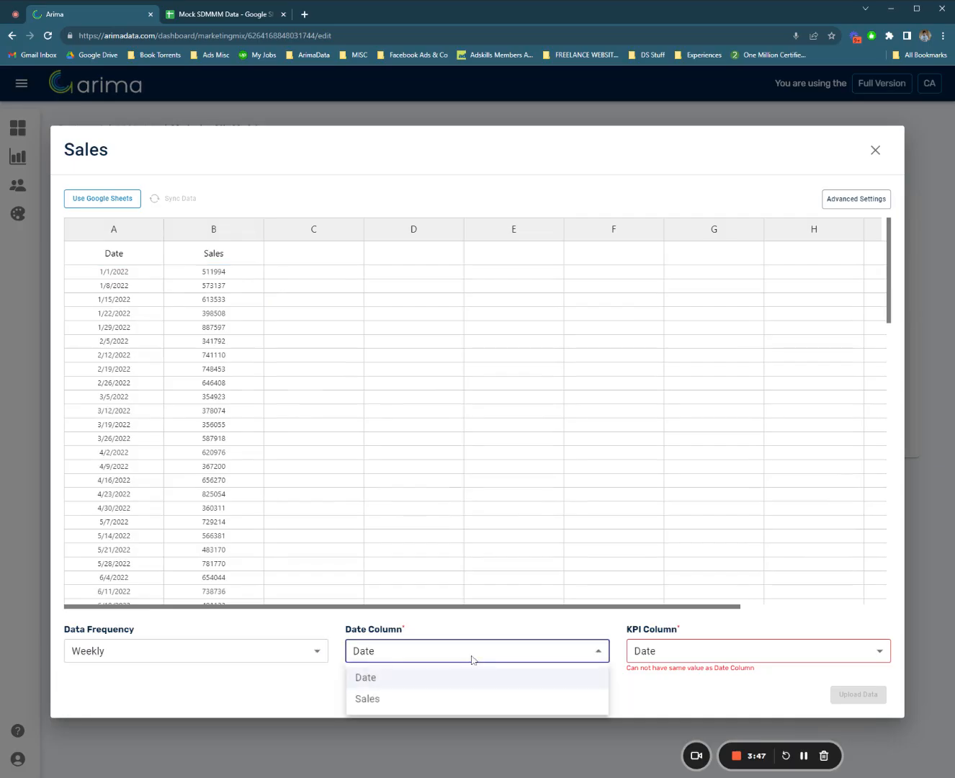
{"action": "left_click", "coordinate": [470, 658]}
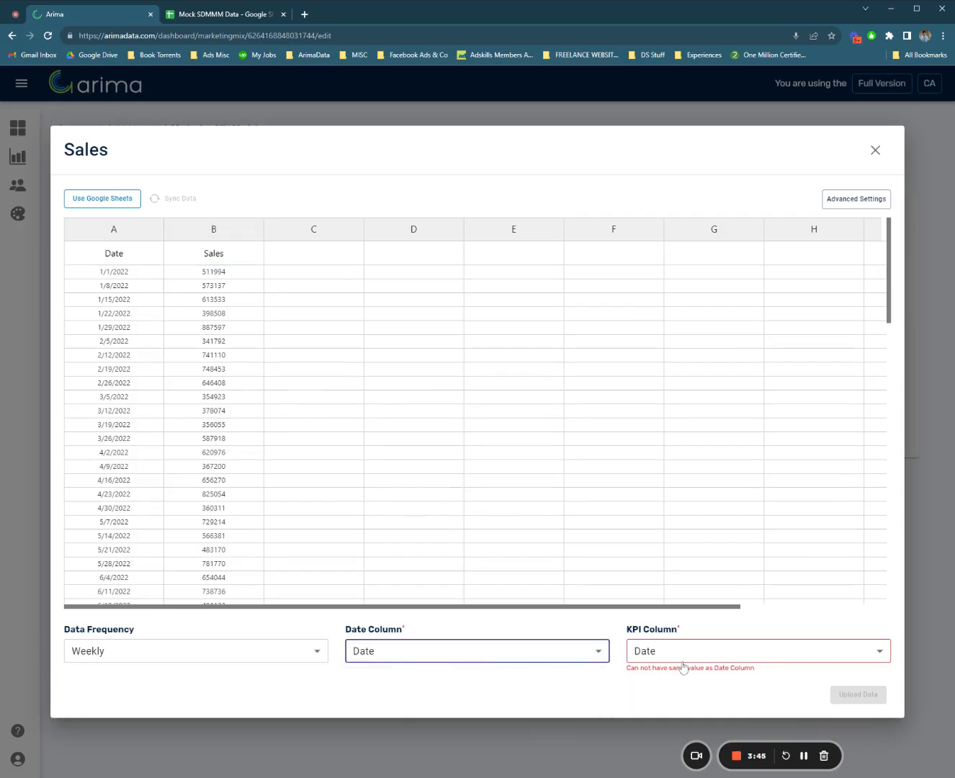
{"action": "left_click", "coordinate": [706, 655]}
{"action": "left_click", "coordinate": [664, 702]}
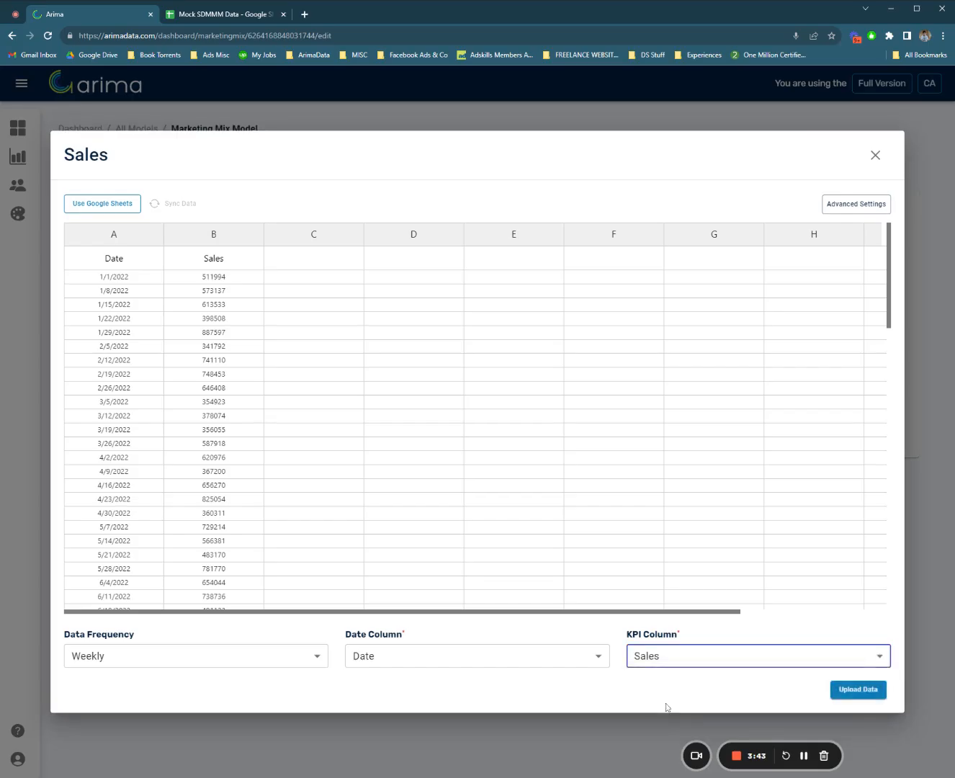
{"action": "left_click", "coordinate": [864, 689]}
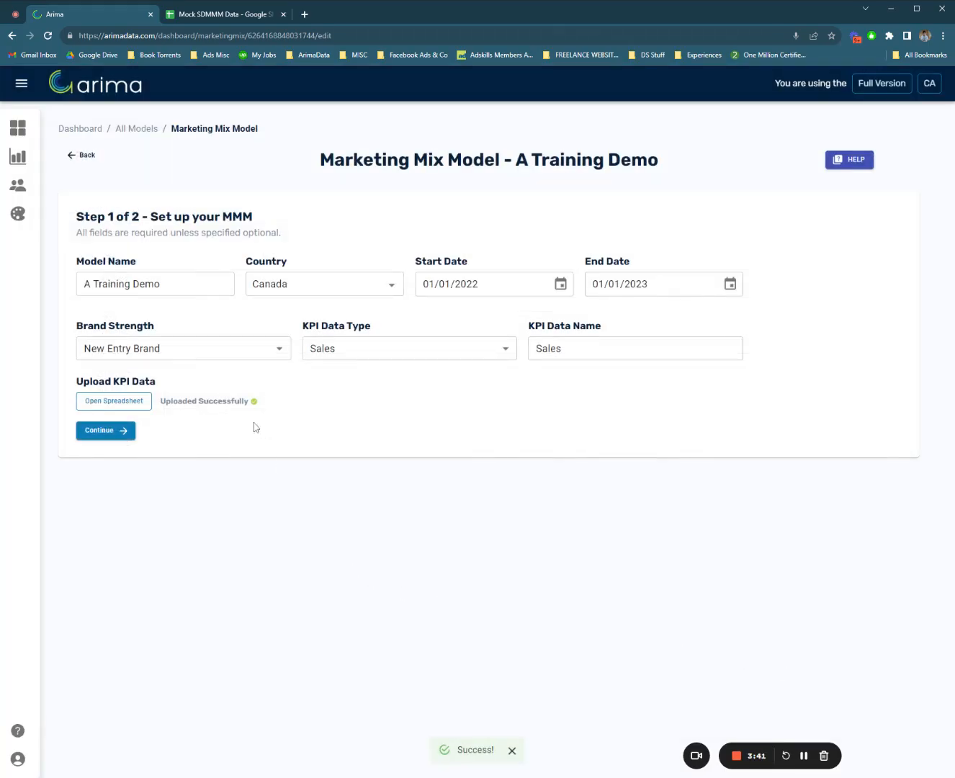
Continue to step 2 of the model setup and check the product name
{"action": "left_click", "coordinate": [115, 430]}
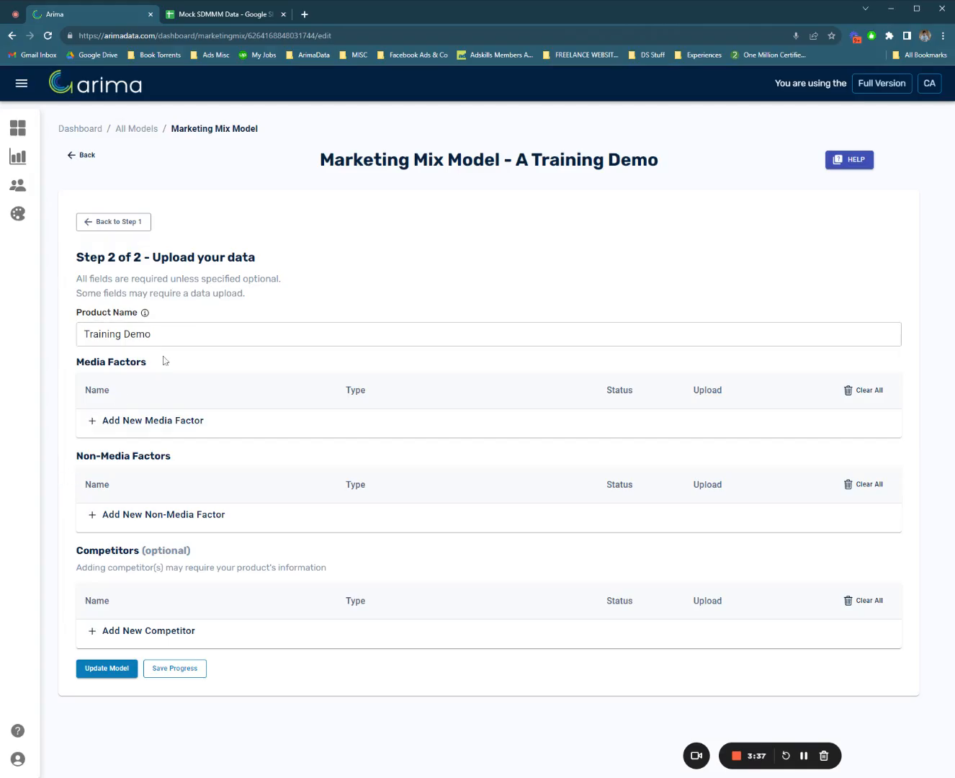
{"action": "left_click_drag", "start_coordinate": [155, 335], "coordinate": [79, 335]}
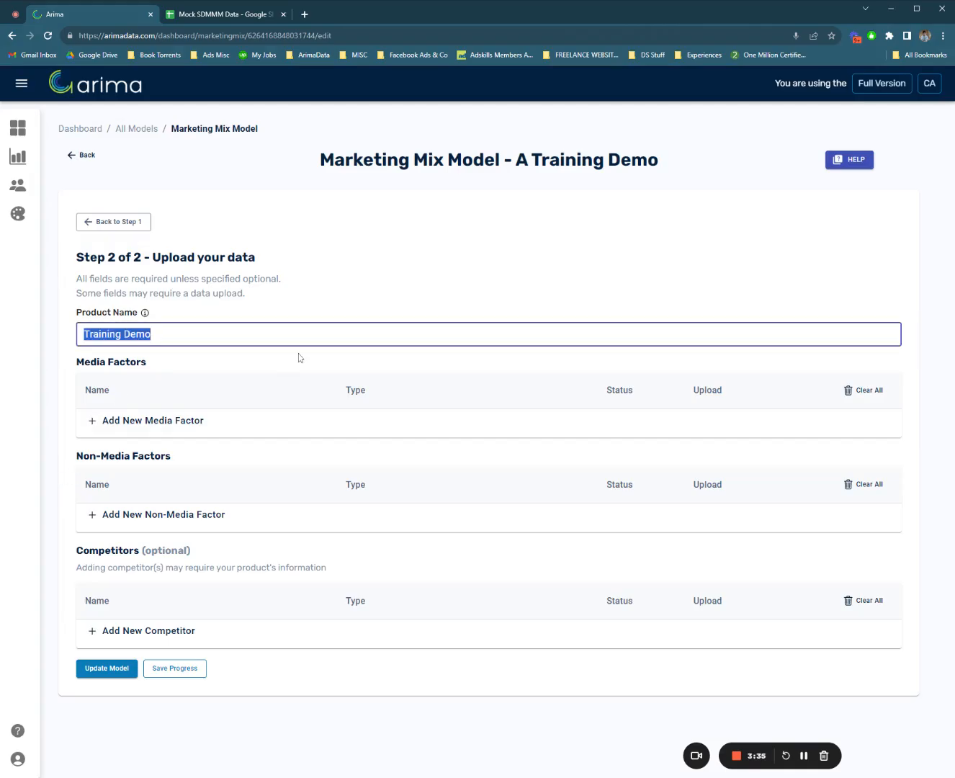
{"action": "left_click", "coordinate": [368, 283]}
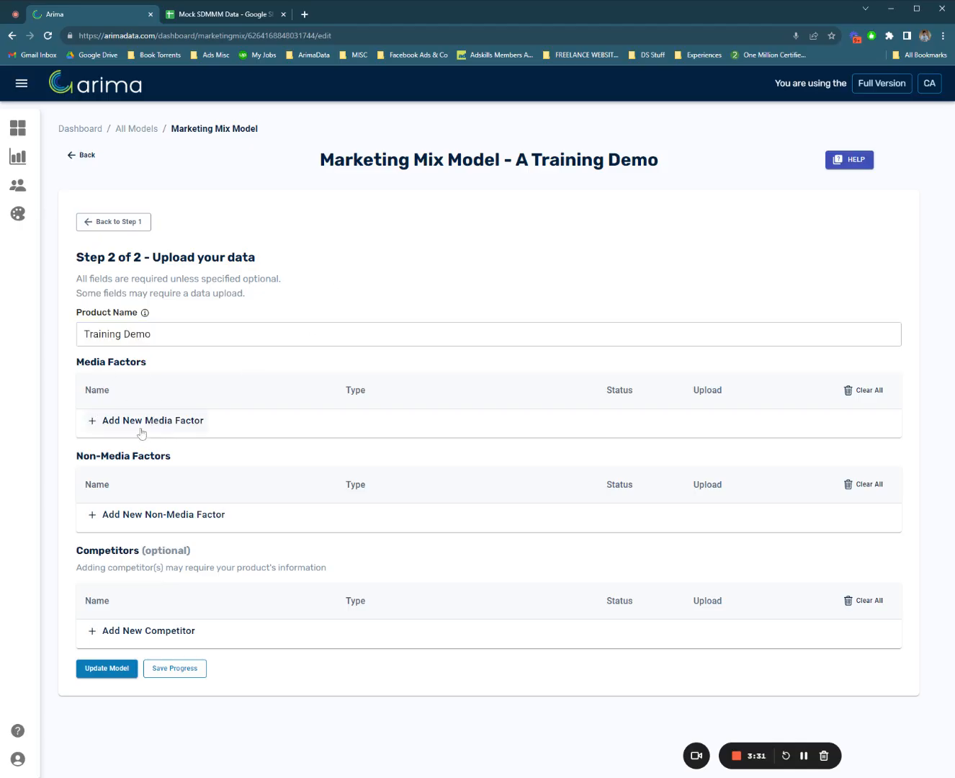
Examine the campaign type and spend data on the Google sheet of Mock SDMMM Data, and return to Arima
{"action": "left_click", "coordinate": [221, 16]}
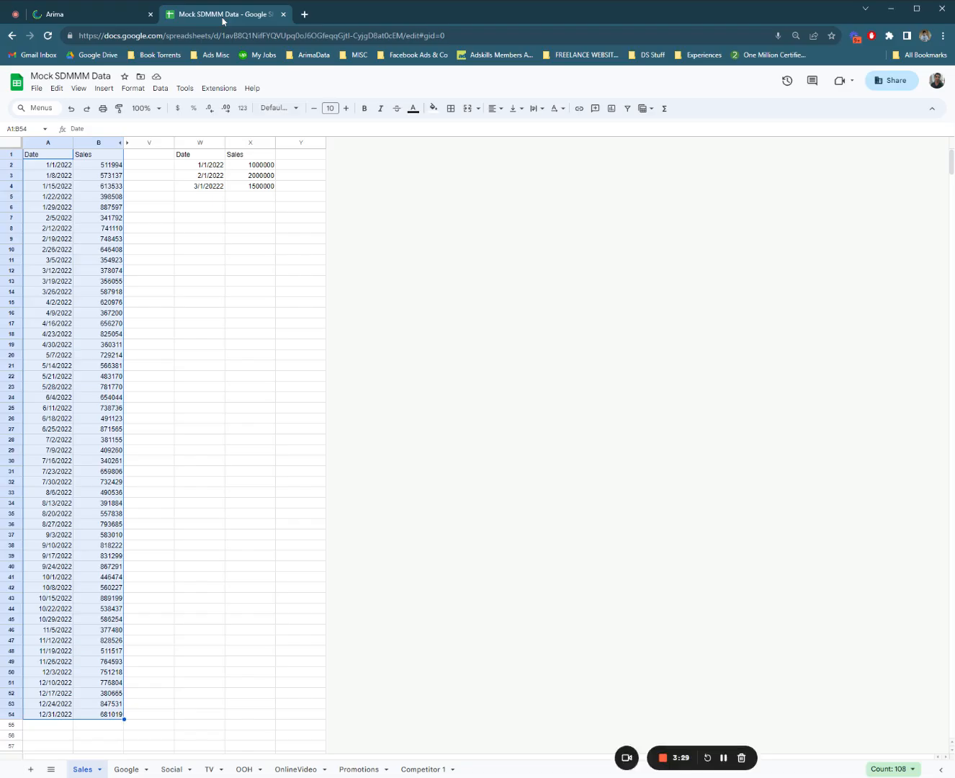
{"action": "left_click", "coordinate": [126, 770]}
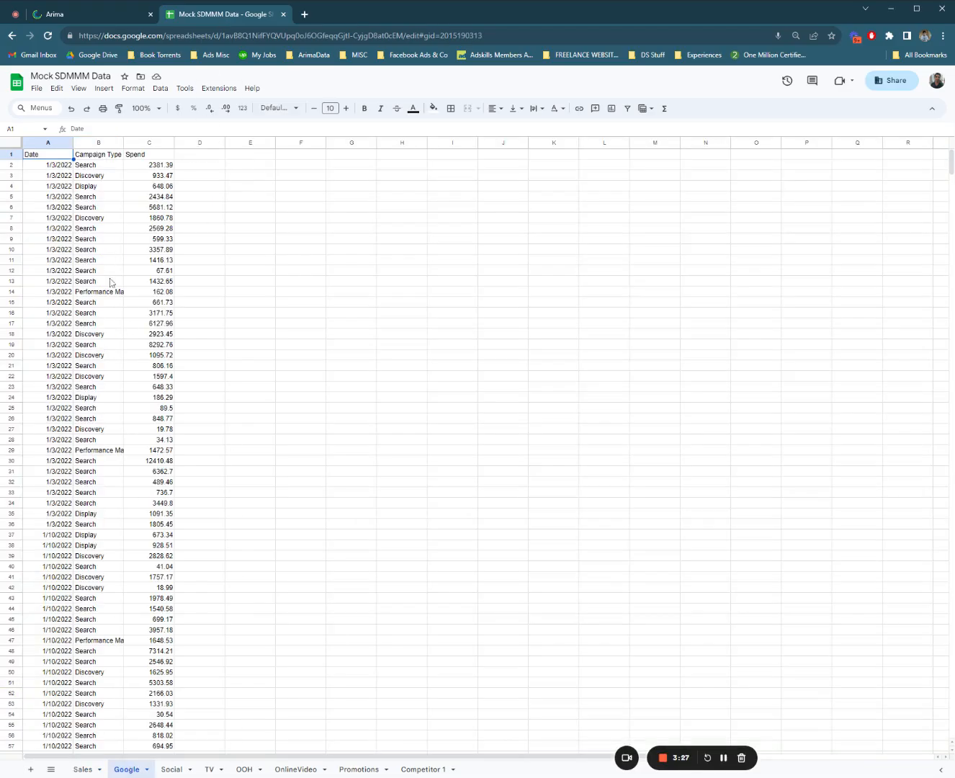
{"action": "scroll", "coordinate": [204, 451], "scroll_direction": "down", "scroll_amount": 6}
{"action": "scroll", "coordinate": [204, 451], "scroll_direction": "up", "scroll_amount": 6}
{"action": "left_click", "coordinate": [95, 262]}
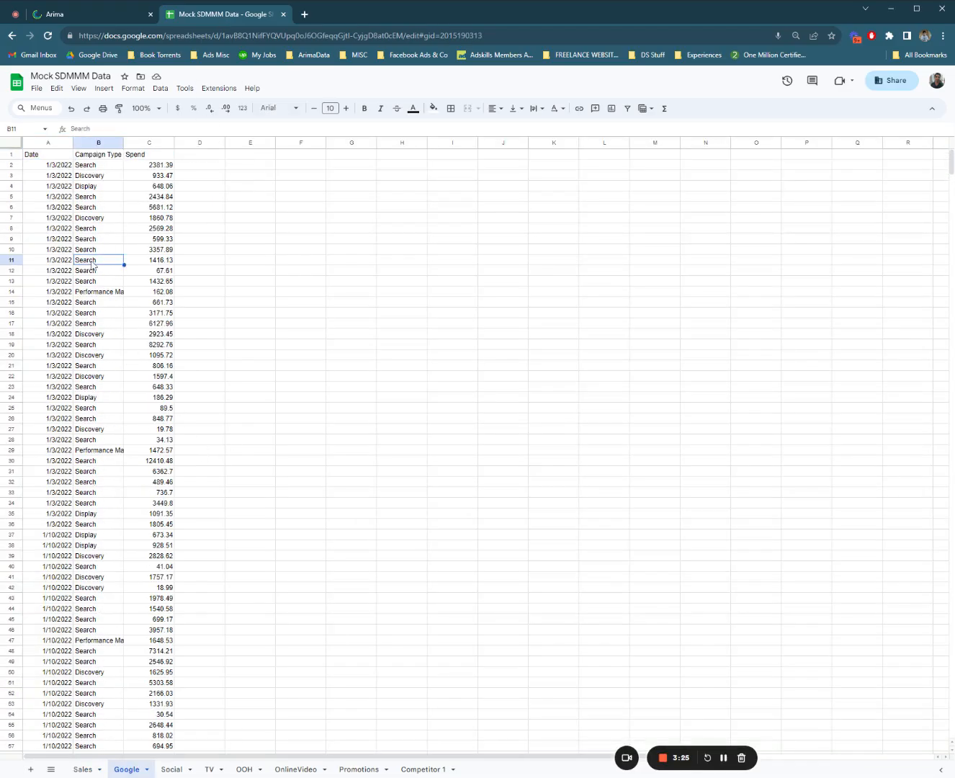
{"action": "key", "text": "ctrl+a"}
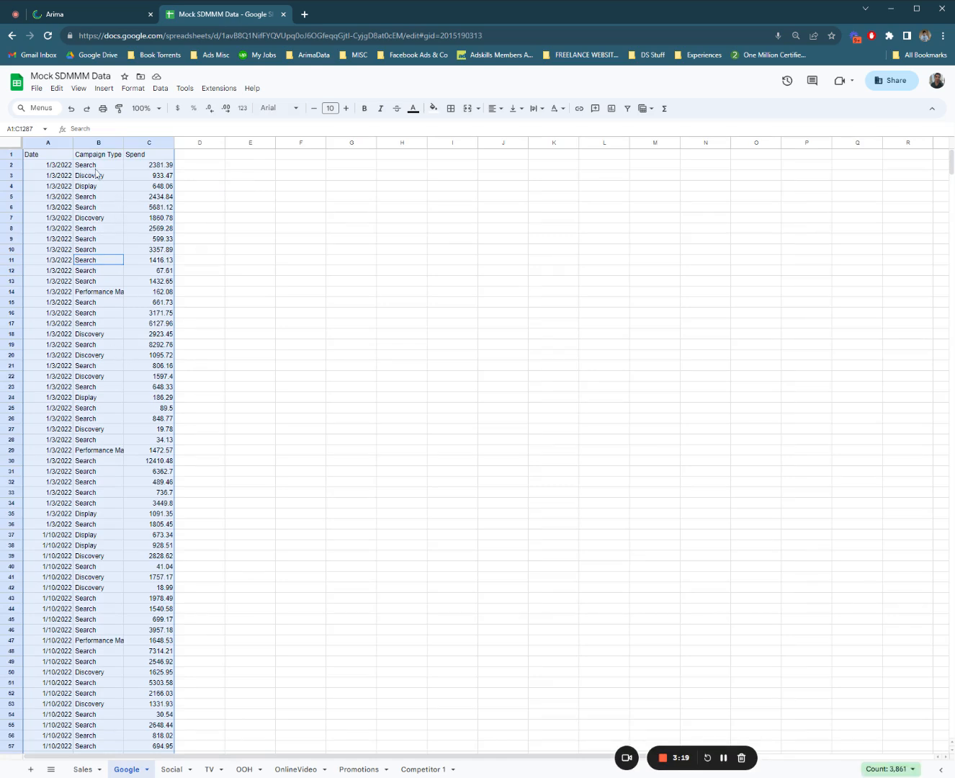
{"action": "left_click", "coordinate": [271, 229]}
{"action": "left_click", "coordinate": [118, 13]}
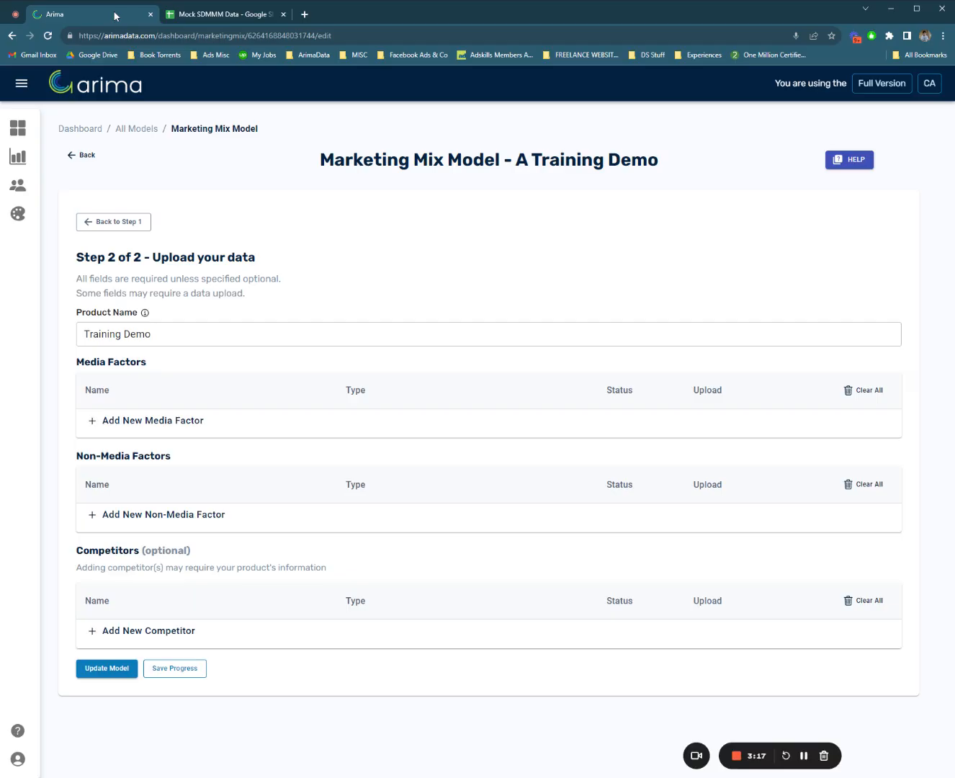
{"action": "left_click", "coordinate": [174, 15]}
{"action": "left_click", "coordinate": [75, 14]}
Add a new media factor as a channel named Google with the type Search
{"action": "left_click", "coordinate": [142, 421]}
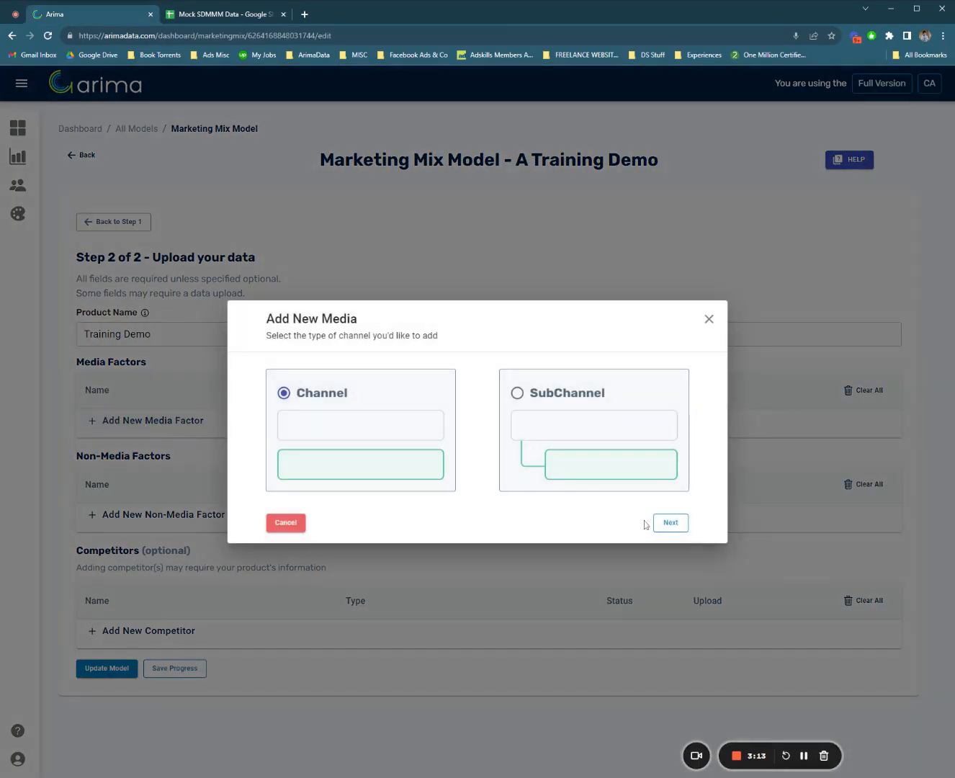
{"action": "left_click", "coordinate": [676, 526]}
{"action": "type", "text": "Google"}
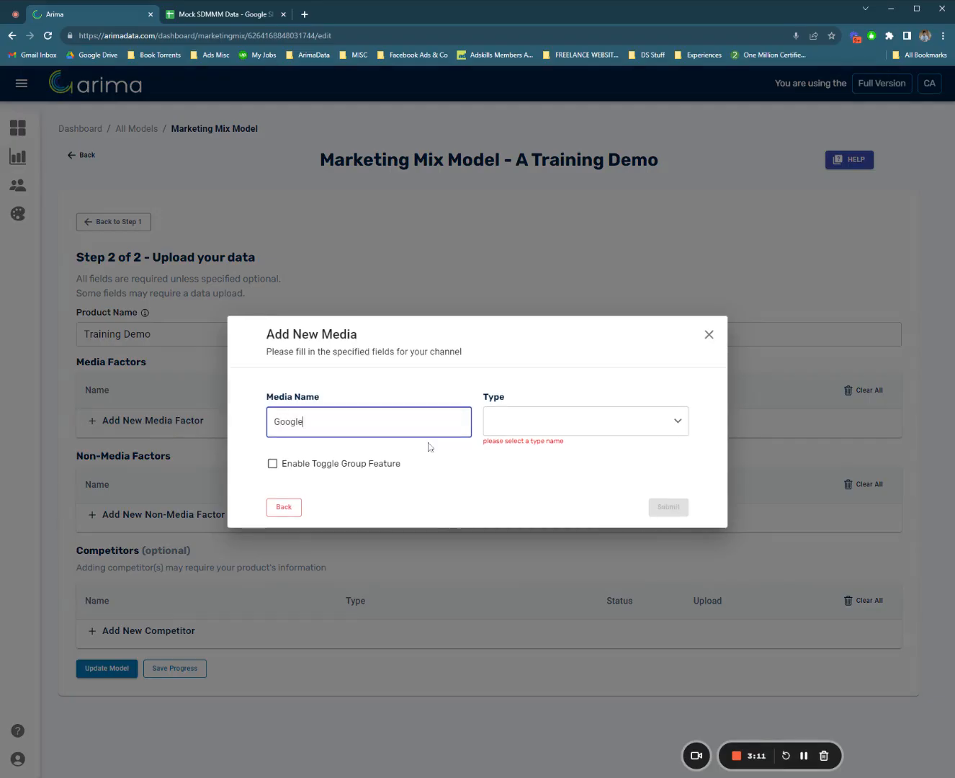
{"action": "left_click", "coordinate": [561, 430]}
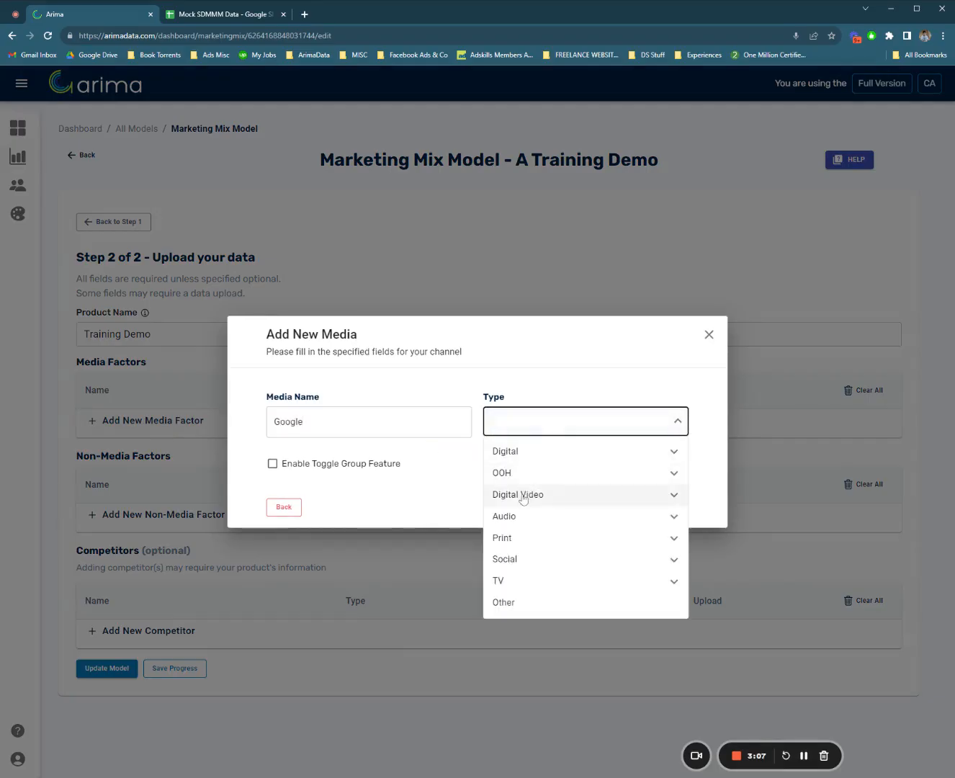
{"action": "left_click", "coordinate": [597, 451]}
{"action": "left_click", "coordinate": [616, 431]}
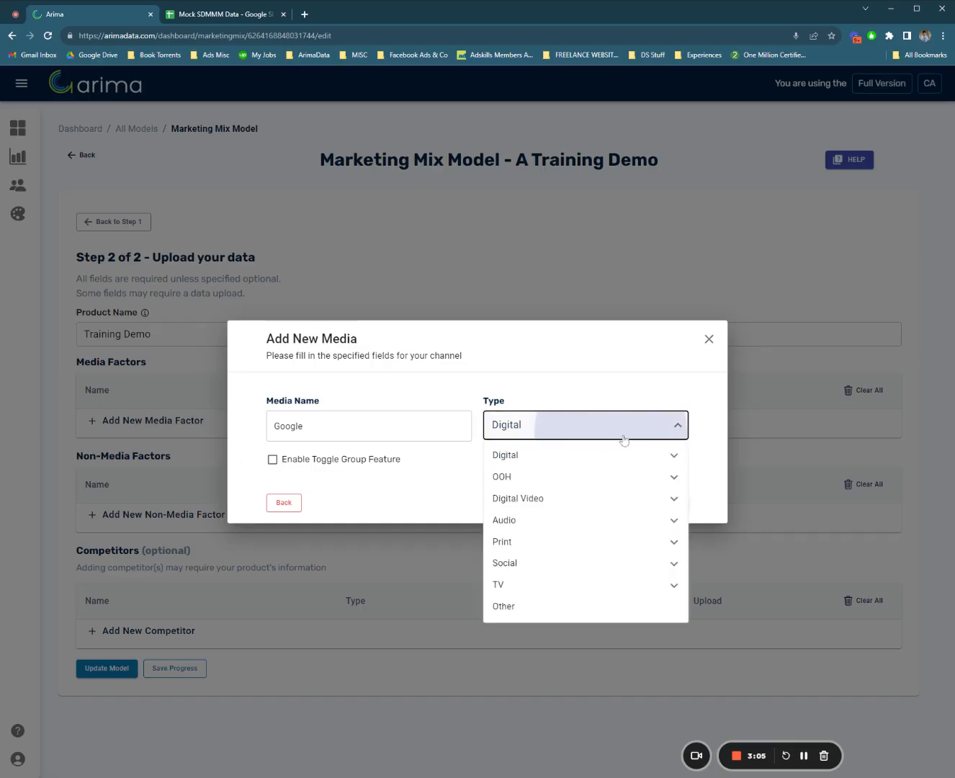
{"action": "left_click", "coordinate": [674, 456]}
{"action": "left_click", "coordinate": [552, 523]}
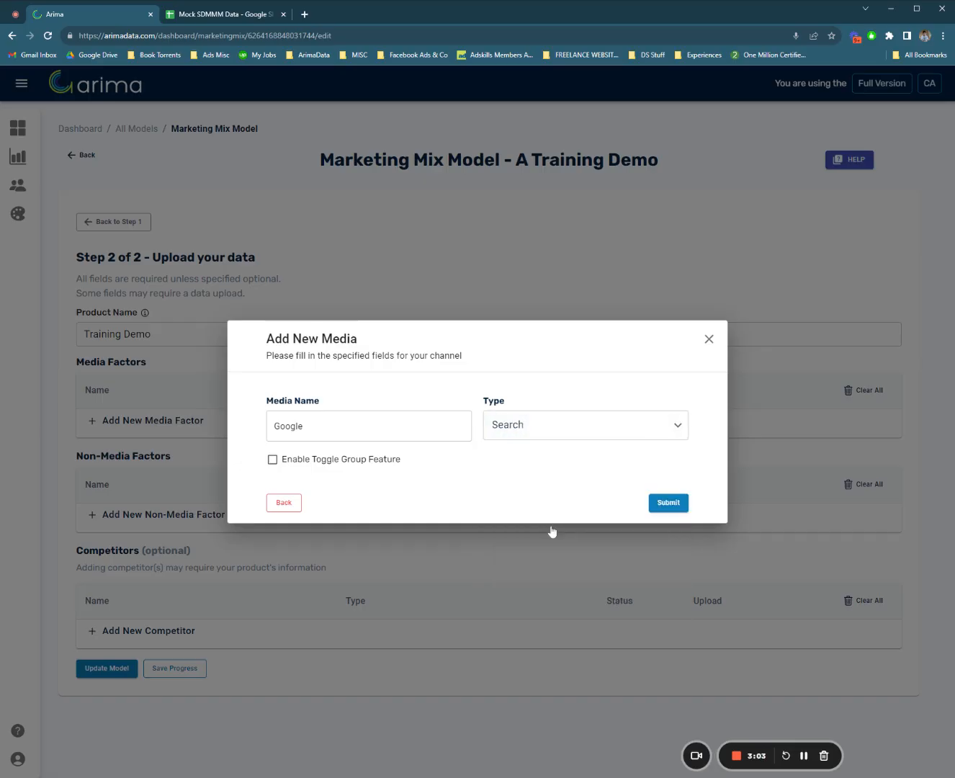
{"action": "left_click", "coordinate": [661, 505]}
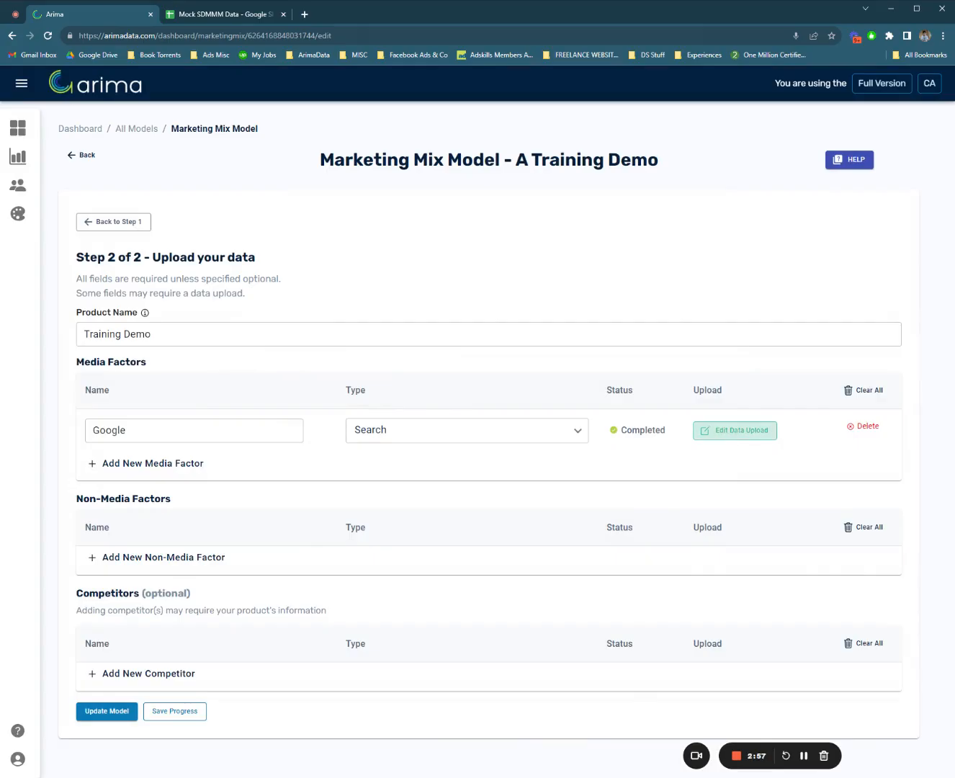
Replace the contents of the Google factor's data sheet with the copied Date, Campaign Type and Spend data, starting at the first cell
{"action": "left_click", "coordinate": [735, 430]}
{"action": "left_click", "coordinate": [101, 342]}
{"action": "key", "text": "ctrl+a"}
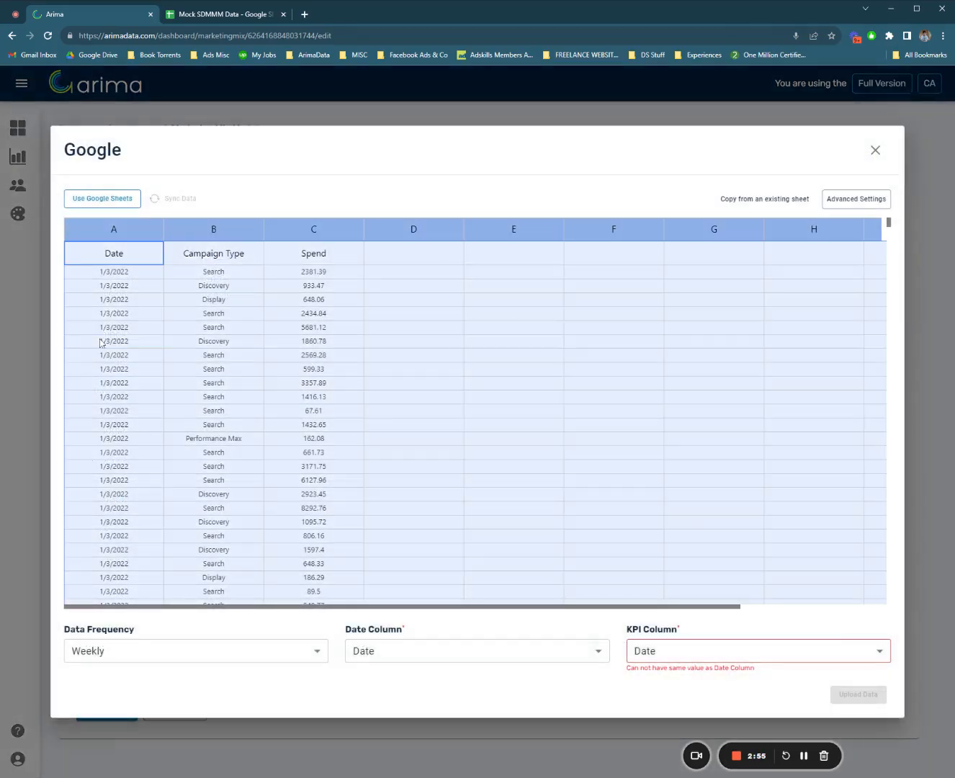
{"action": "key", "text": "Delete"}
{"action": "left_click", "coordinate": [122, 261]}
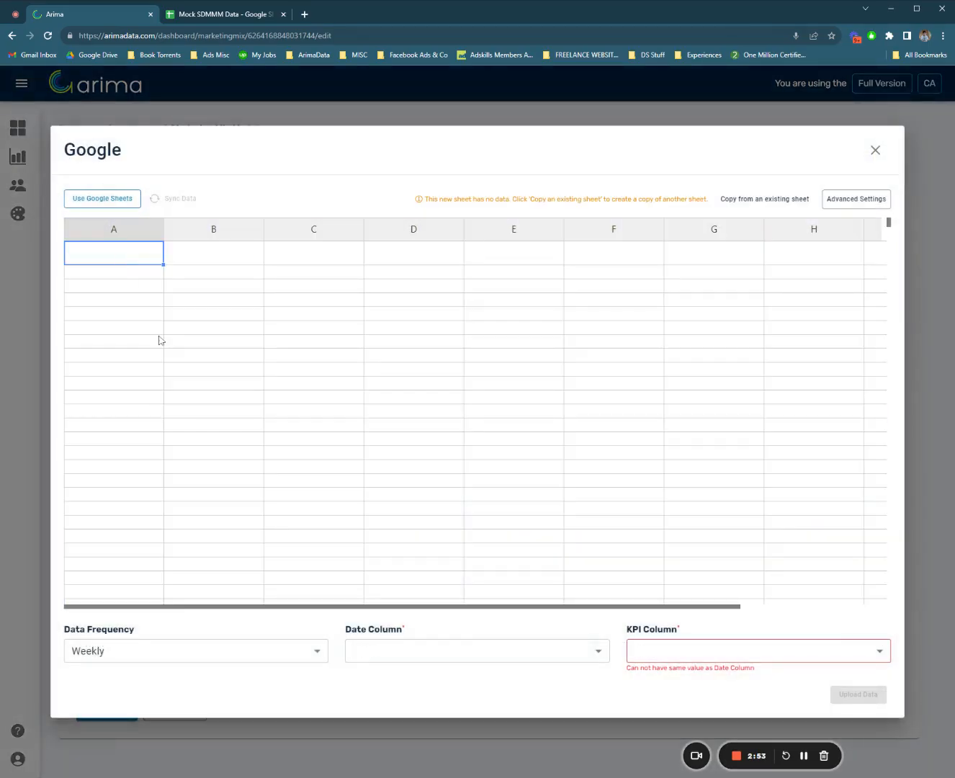
{"action": "key", "text": "ctrl+v"}
{"action": "scroll", "coordinate": [167, 343], "scroll_direction": "up", "scroll_amount": 10}
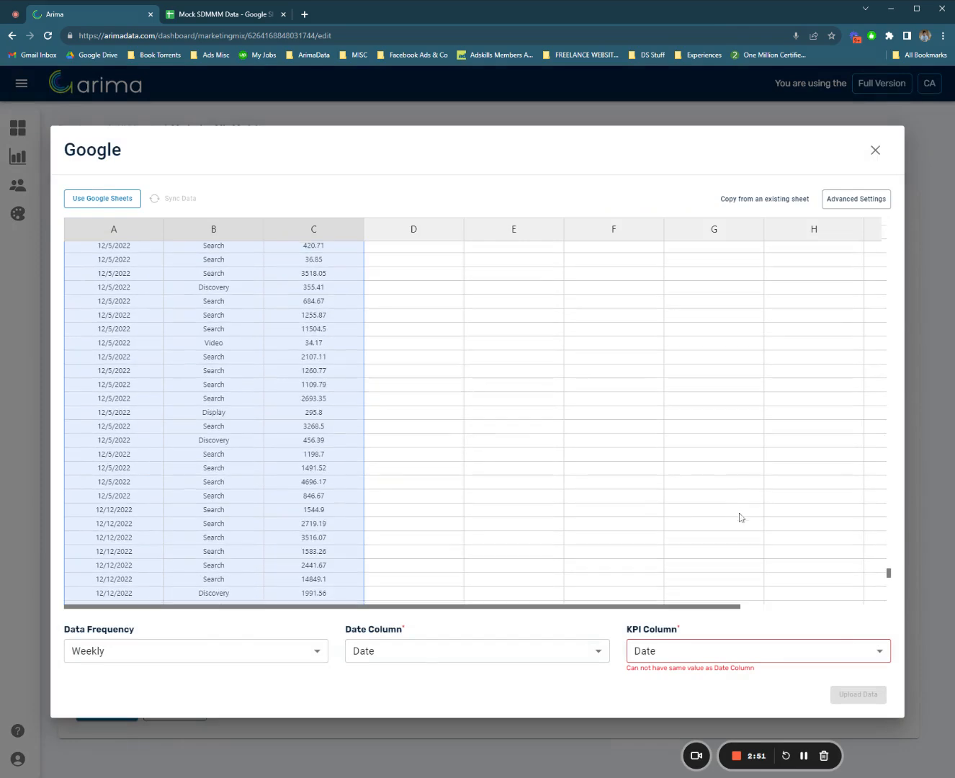
{"action": "left_click_drag", "start_coordinate": [891, 575], "coordinate": [855, 220]}
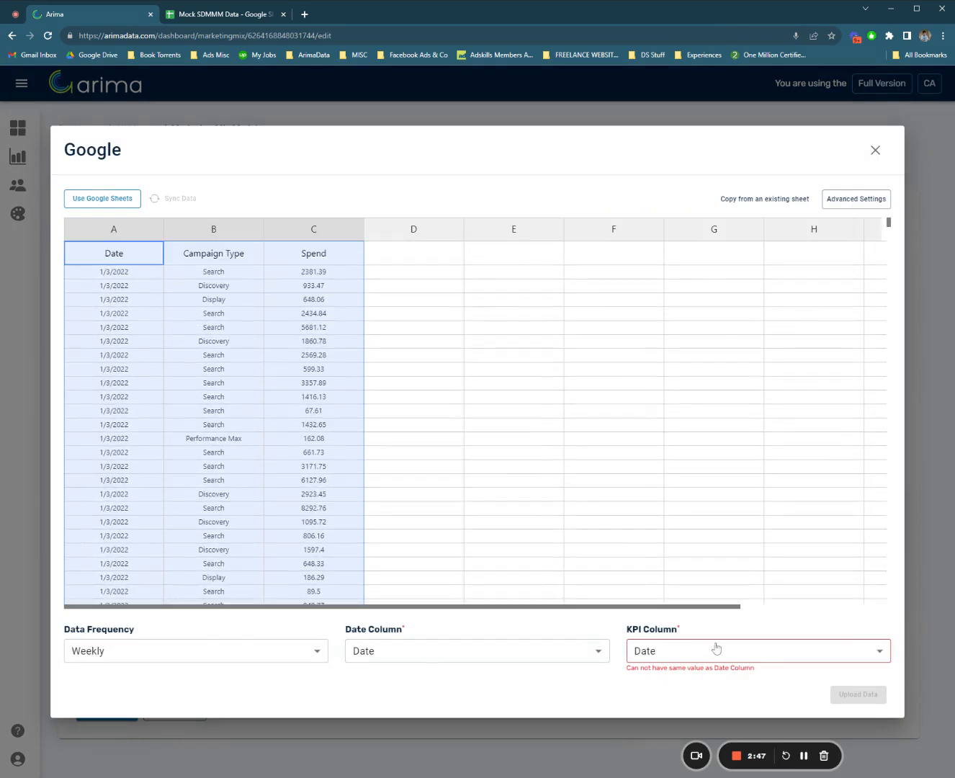
Set the Google sheet's KPI column to Spend, check the date column, and upload the data
{"action": "left_click", "coordinate": [714, 651]}
{"action": "left_click", "coordinate": [676, 722]}
{"action": "left_click", "coordinate": [395, 661]}
{"action": "left_click", "coordinate": [395, 661]}
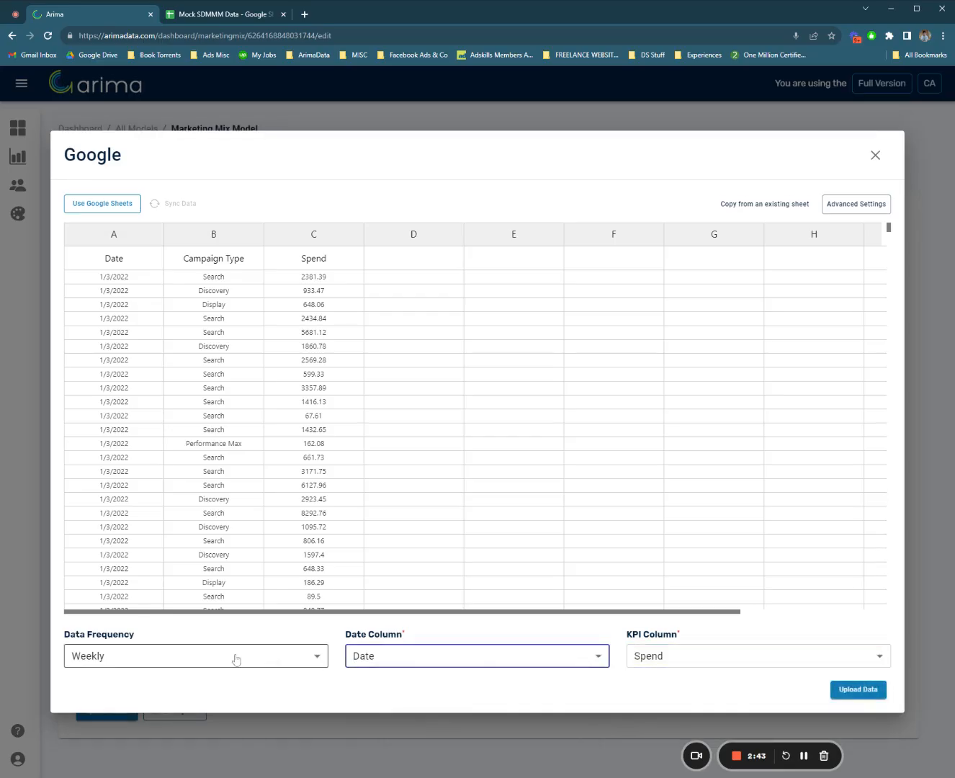
{"action": "left_click", "coordinate": [848, 691]}
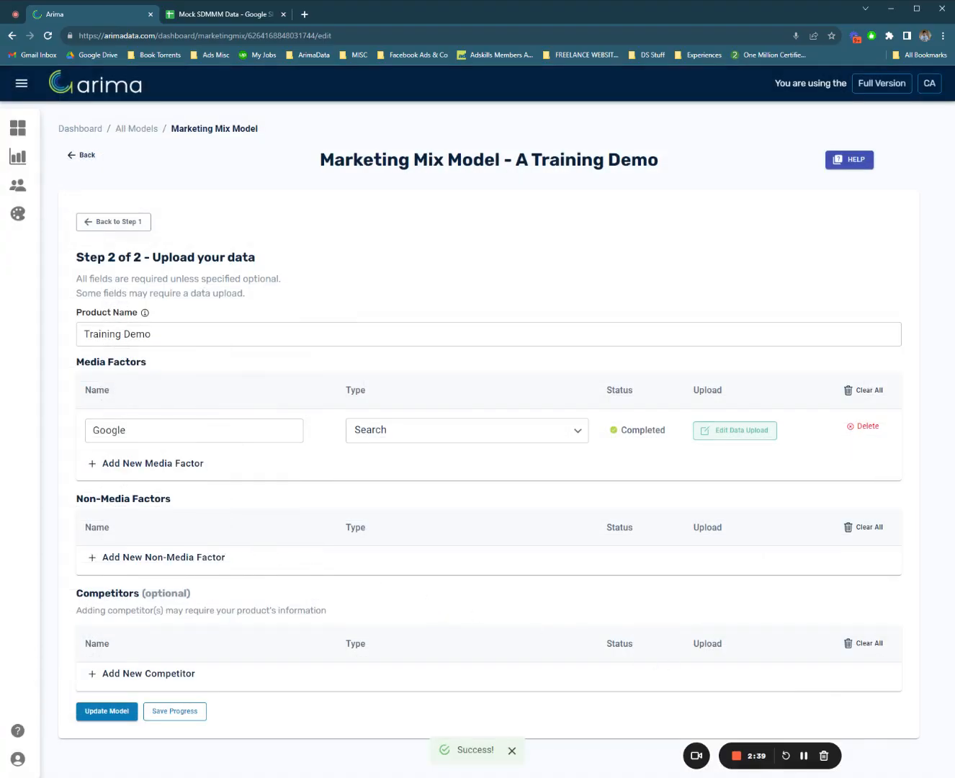
Copy the Date, Platform and Spend data in A1:C356 of the Mock SDMMM Data Social sheet, and return to Arima
{"action": "left_click", "coordinate": [220, 15]}
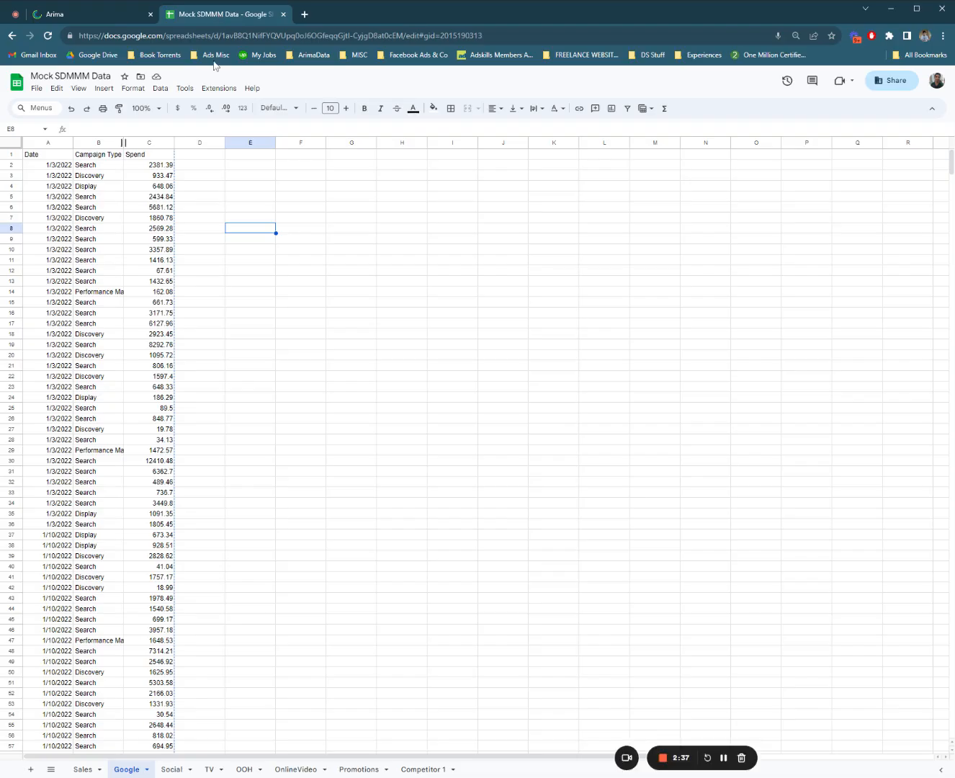
{"action": "left_click", "coordinate": [171, 769]}
{"action": "left_click", "coordinate": [135, 674]}
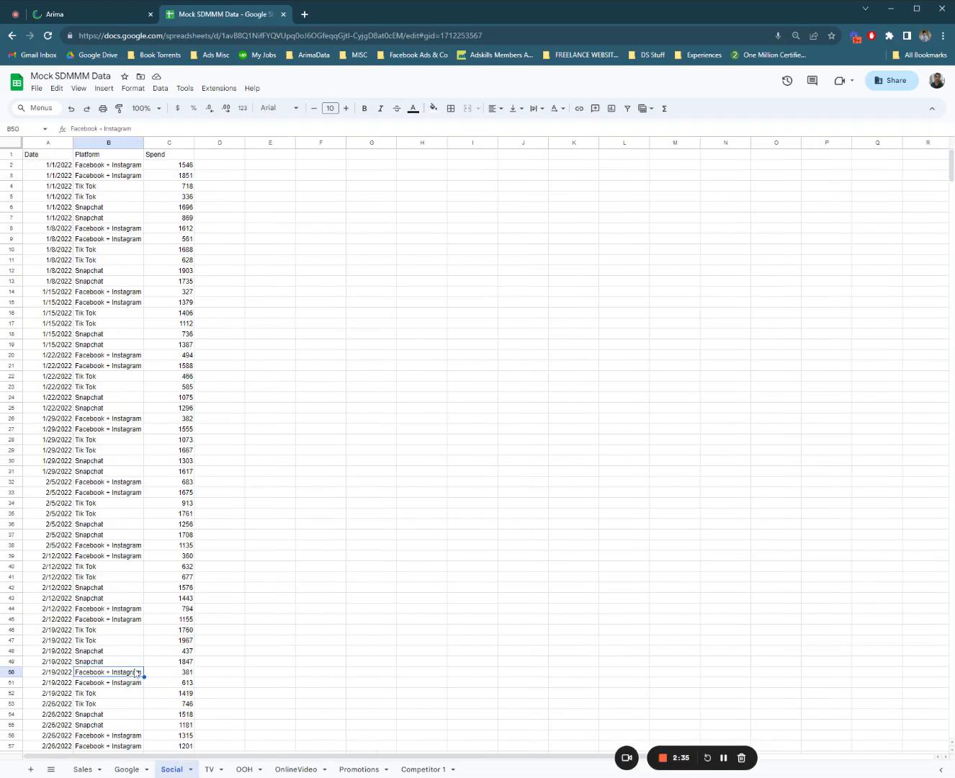
{"action": "key", "text": "ctrl+a"}
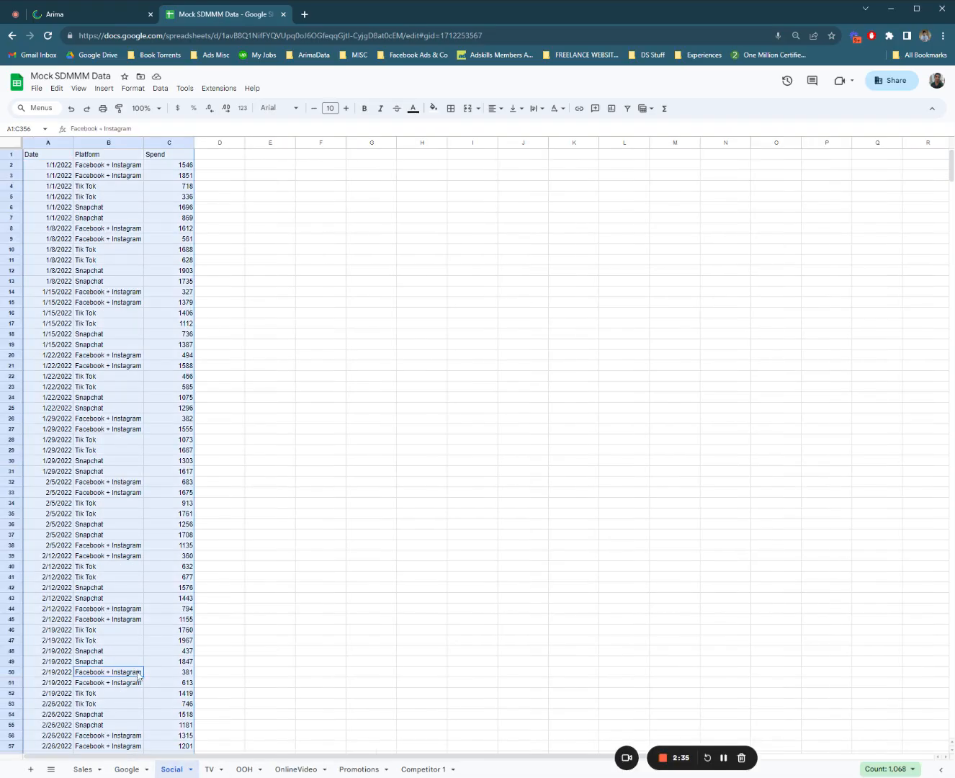
{"action": "left_click", "coordinate": [86, 15]}
Add a new media factor as a channel named Social with the type Social
{"action": "left_click", "coordinate": [156, 467]}
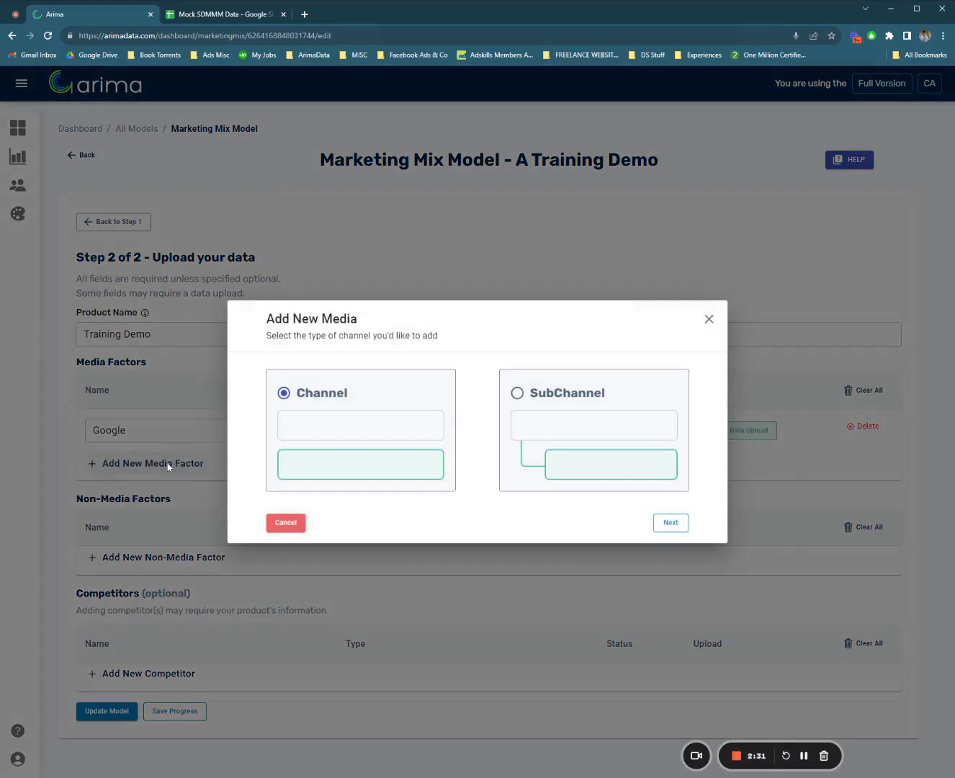
{"action": "left_click", "coordinate": [670, 523]}
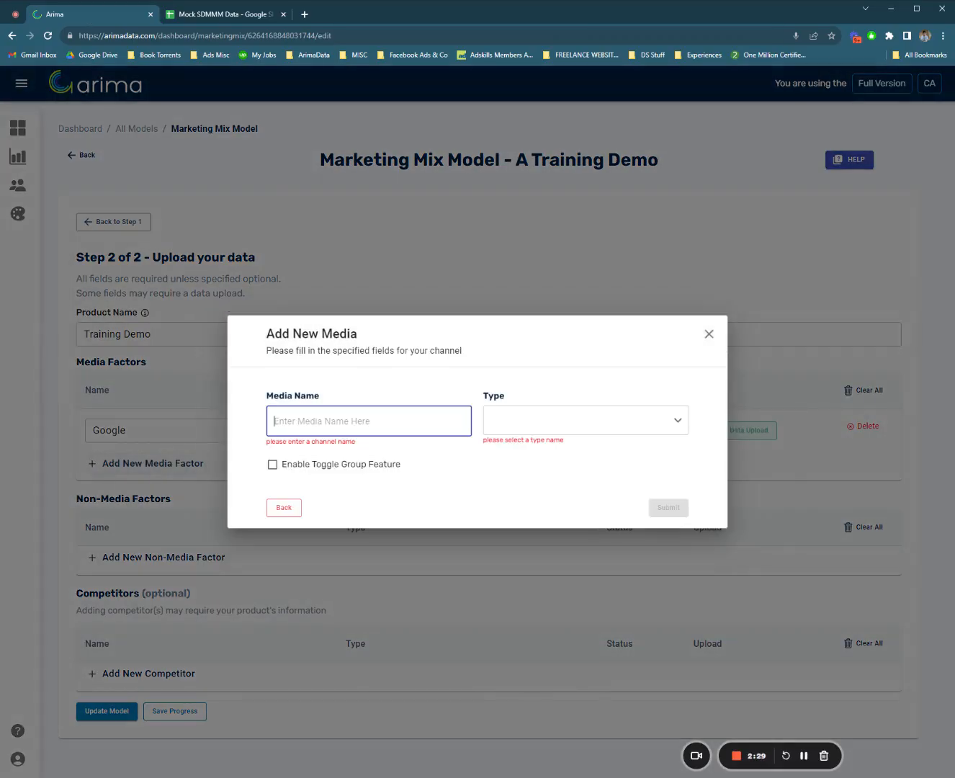
{"action": "type", "text": "Social"}
{"action": "left_click", "coordinate": [596, 431]}
{"action": "left_click", "coordinate": [545, 559]}
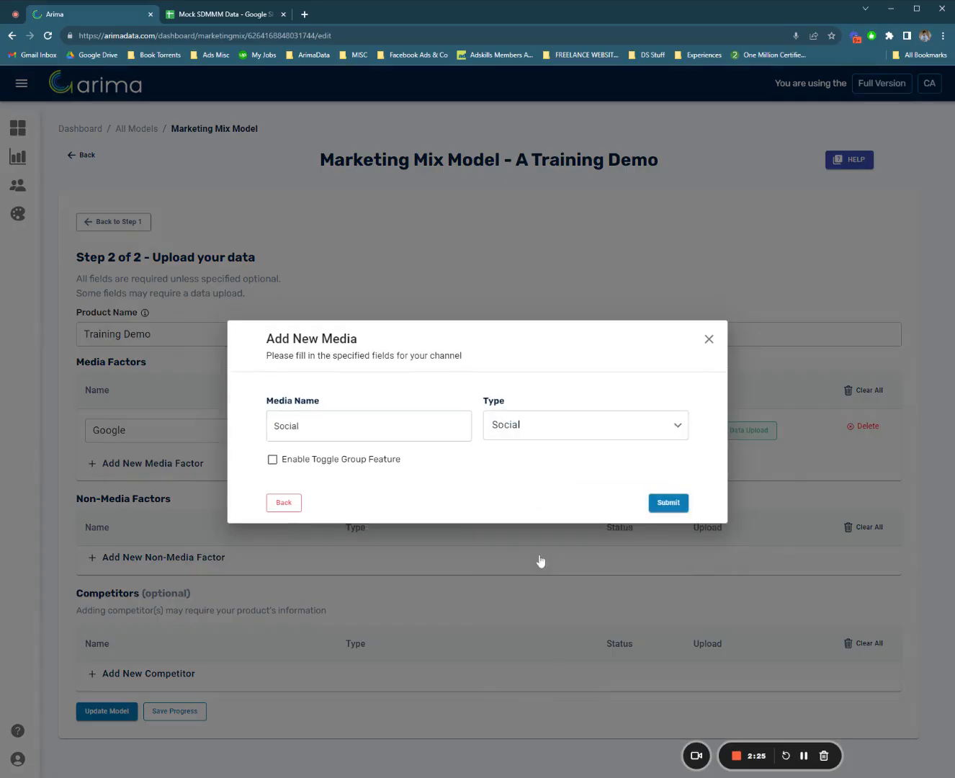
{"action": "left_click", "coordinate": [669, 503]}
Replace the contents of the Social factor's data sheet with the copied data, starting at the first cell, and check its column headers
{"action": "left_click", "coordinate": [733, 477]}
{"action": "left_click", "coordinate": [209, 401]}
{"action": "key", "text": "ctrl+a"}
{"action": "key", "text": "Delete"}
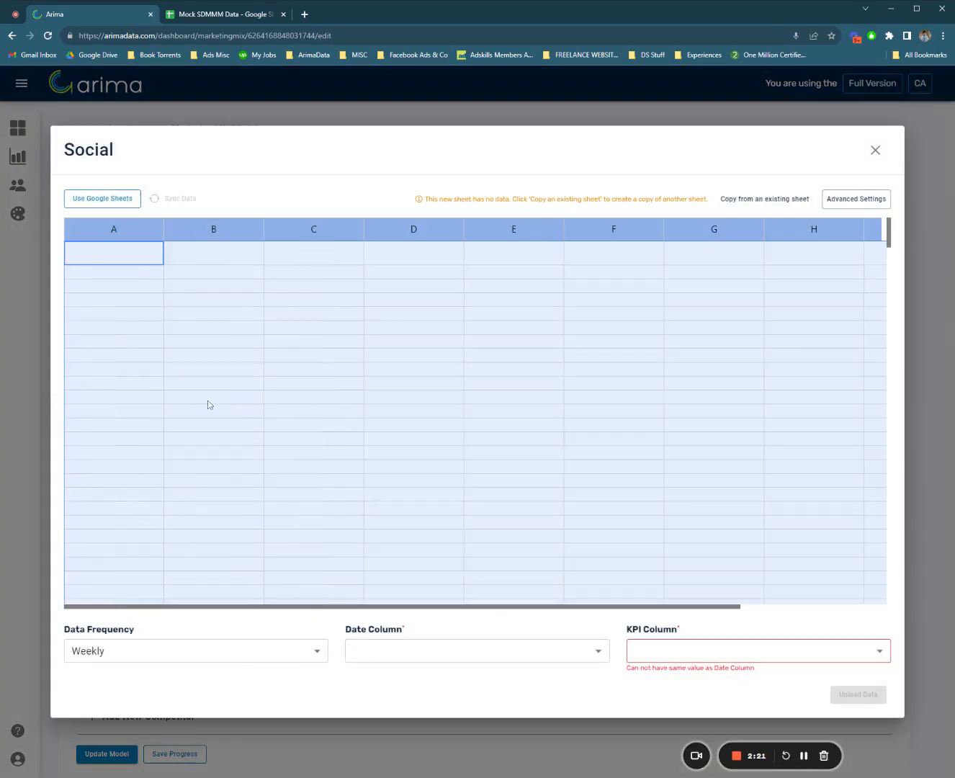
{"action": "left_click", "coordinate": [137, 260]}
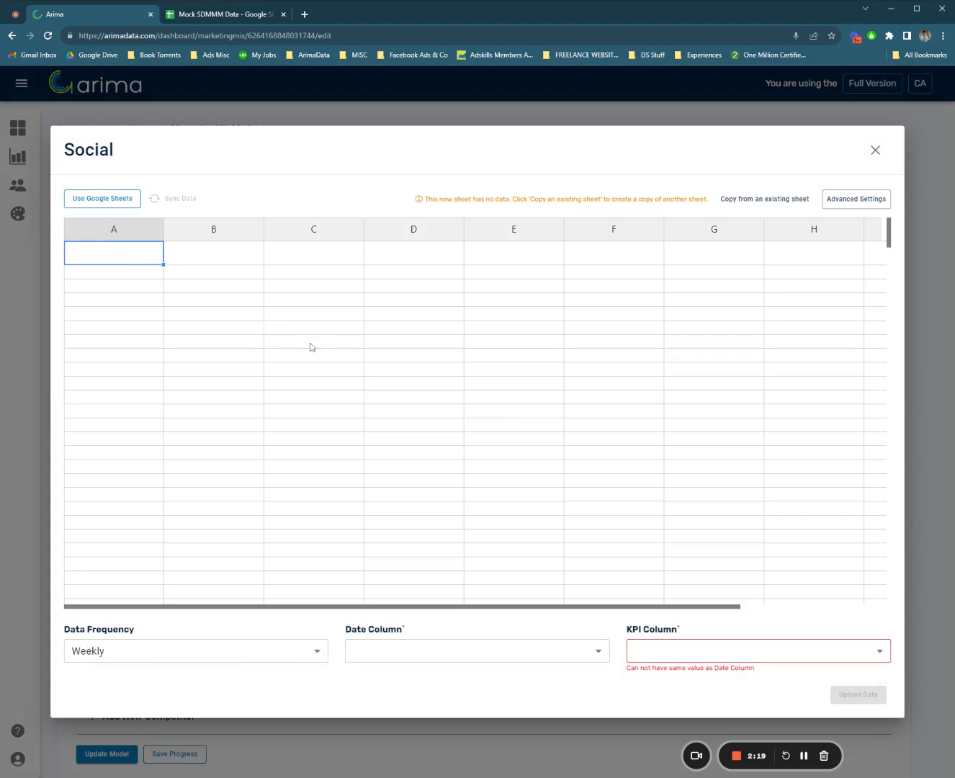
{"action": "key", "text": "ctrl+v"}
{"action": "left_click_drag", "start_coordinate": [890, 586], "coordinate": [890, 432]}
{"action": "left_click_drag", "start_coordinate": [877, 346], "coordinate": [874, 295]}
{"action": "left_click_drag", "start_coordinate": [890, 444], "coordinate": [889, 232]}
{"action": "scroll", "coordinate": [373, 313], "scroll_direction": "left", "scroll_amount": 2}
{"action": "left_click", "coordinate": [134, 249]}
{"action": "left_click", "coordinate": [231, 250]}
{"action": "left_click", "coordinate": [314, 259]}
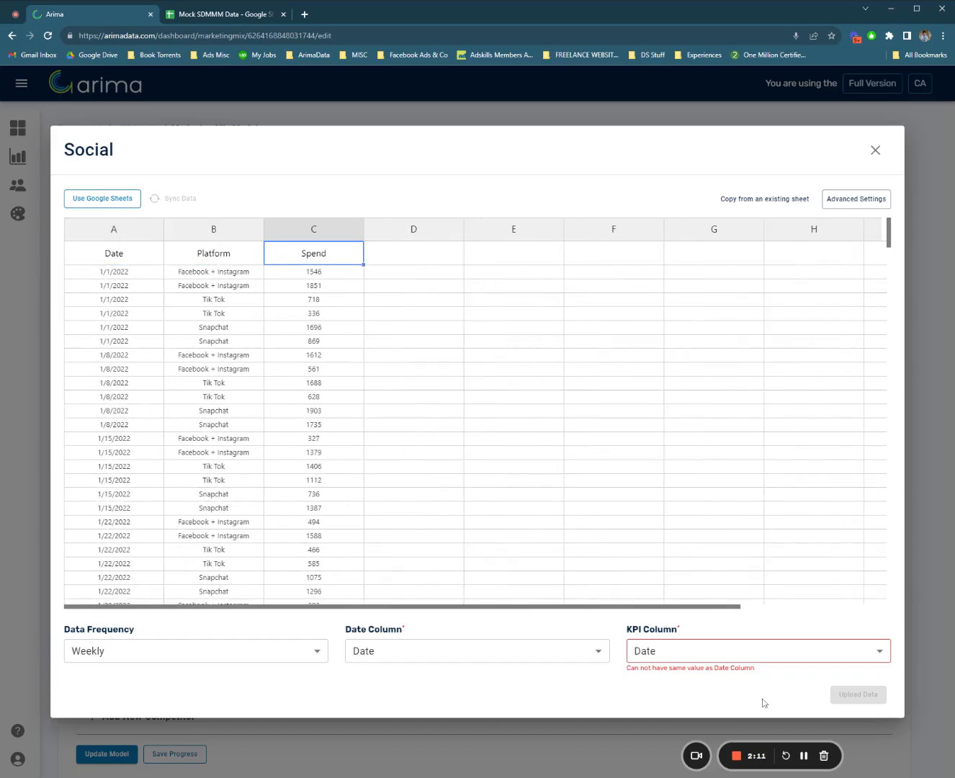
Set the Social sheet's KPI column to Spend, keep Weekly frequency and the Date column, and upload the data
{"action": "left_click", "coordinate": [764, 660]}
{"action": "left_click", "coordinate": [678, 722]}
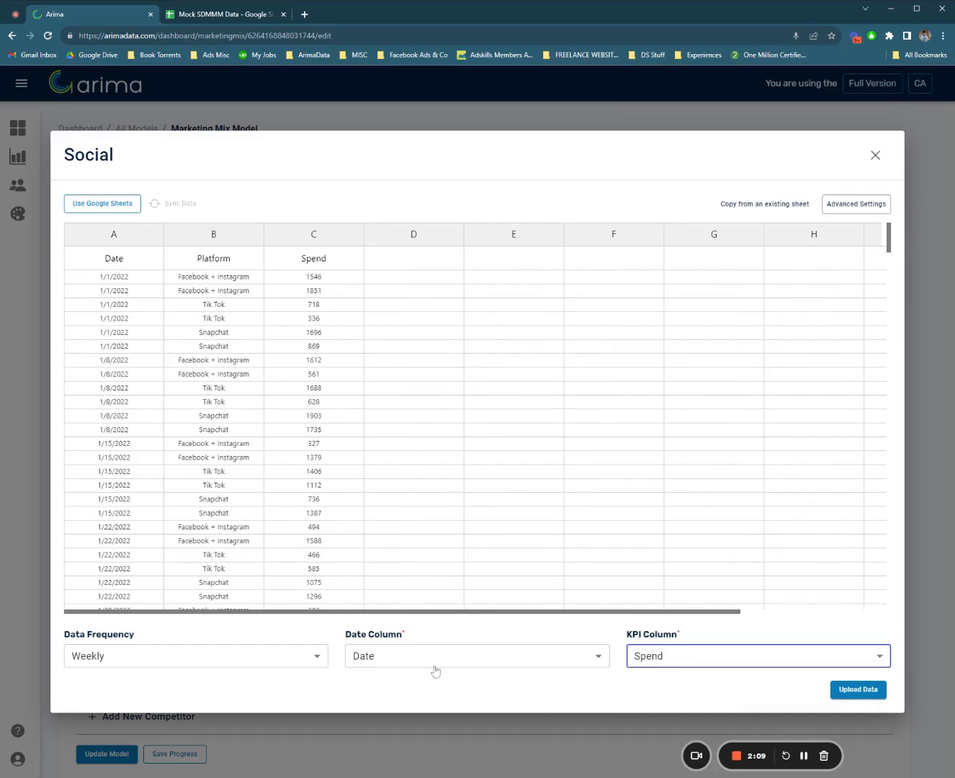
{"action": "left_click", "coordinate": [268, 656]}
{"action": "left_click", "coordinate": [393, 668]}
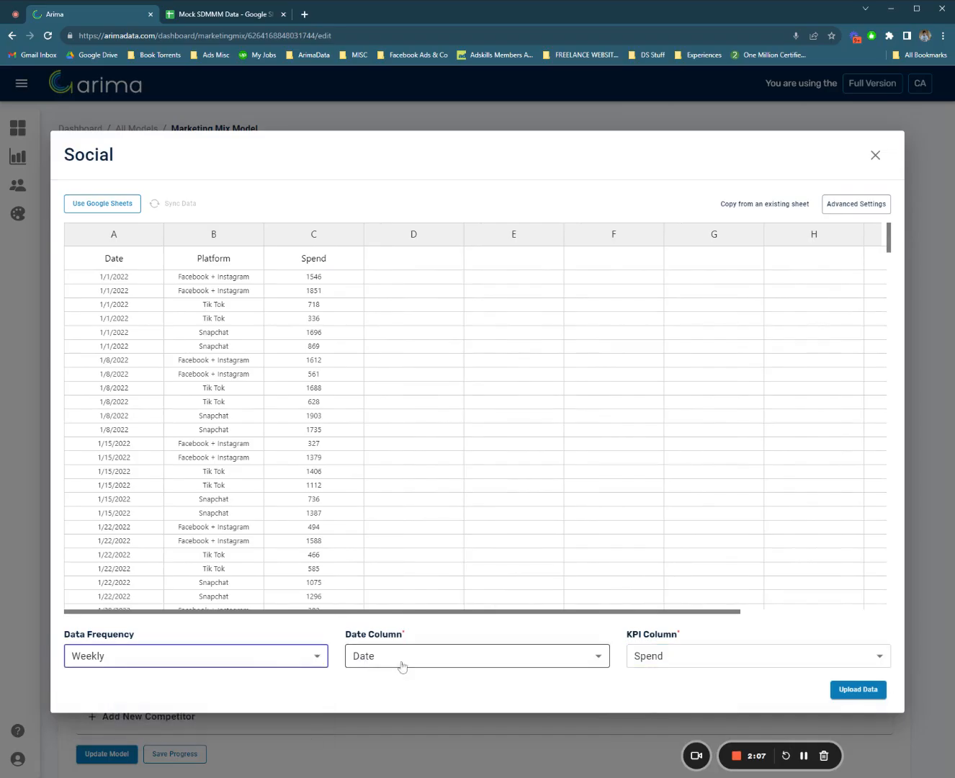
{"action": "left_click", "coordinate": [414, 661]}
{"action": "left_click", "coordinate": [415, 662]}
{"action": "left_click", "coordinate": [851, 690]}
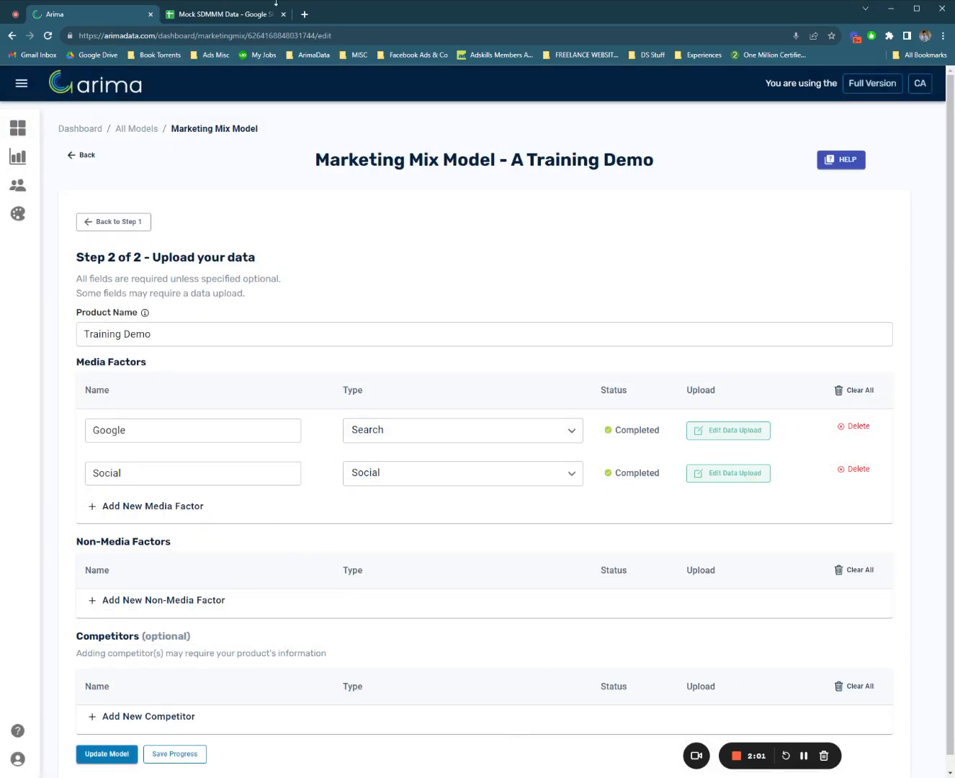
Review the TV, OOH, Promotions and Competitor 1 sheets of Mock SDMMM Data, and return to Arima
{"action": "key", "text": "ctrl+Tab"}
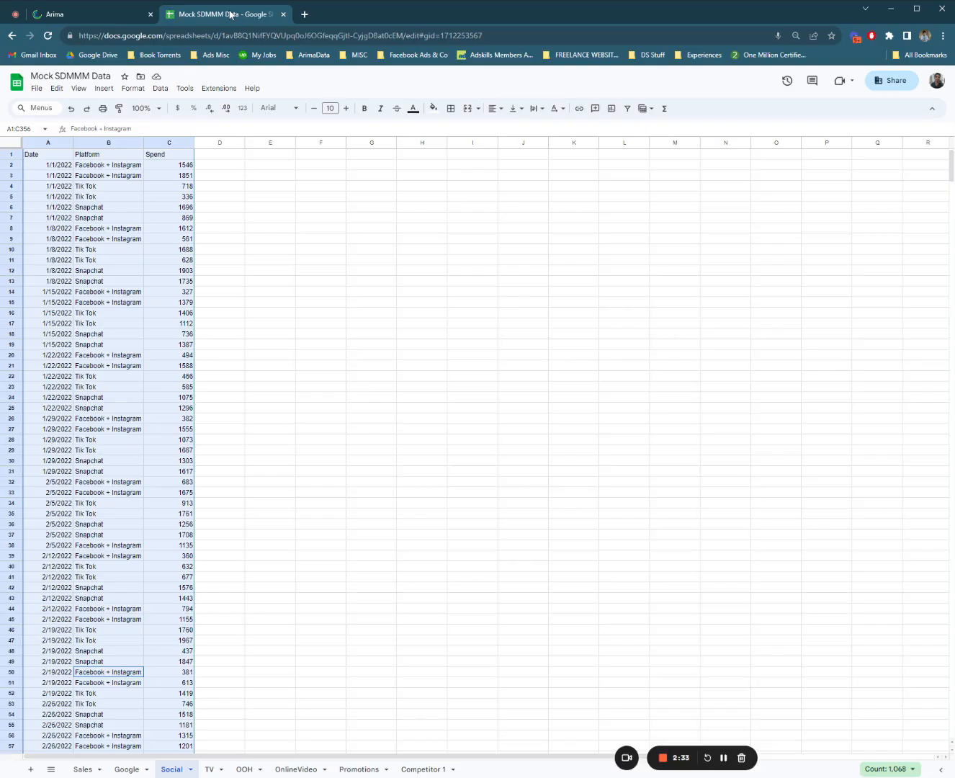
{"action": "left_click", "coordinate": [217, 772]}
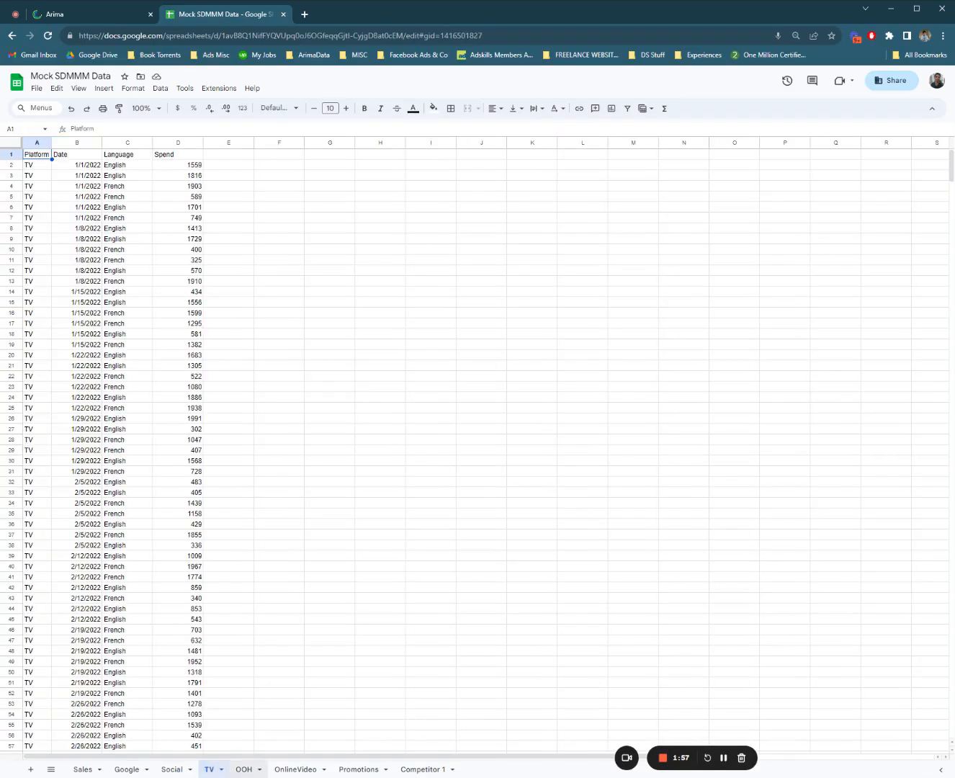
{"action": "left_click", "coordinate": [245, 771]}
{"action": "left_click", "coordinate": [364, 770]}
{"action": "left_click", "coordinate": [414, 771]}
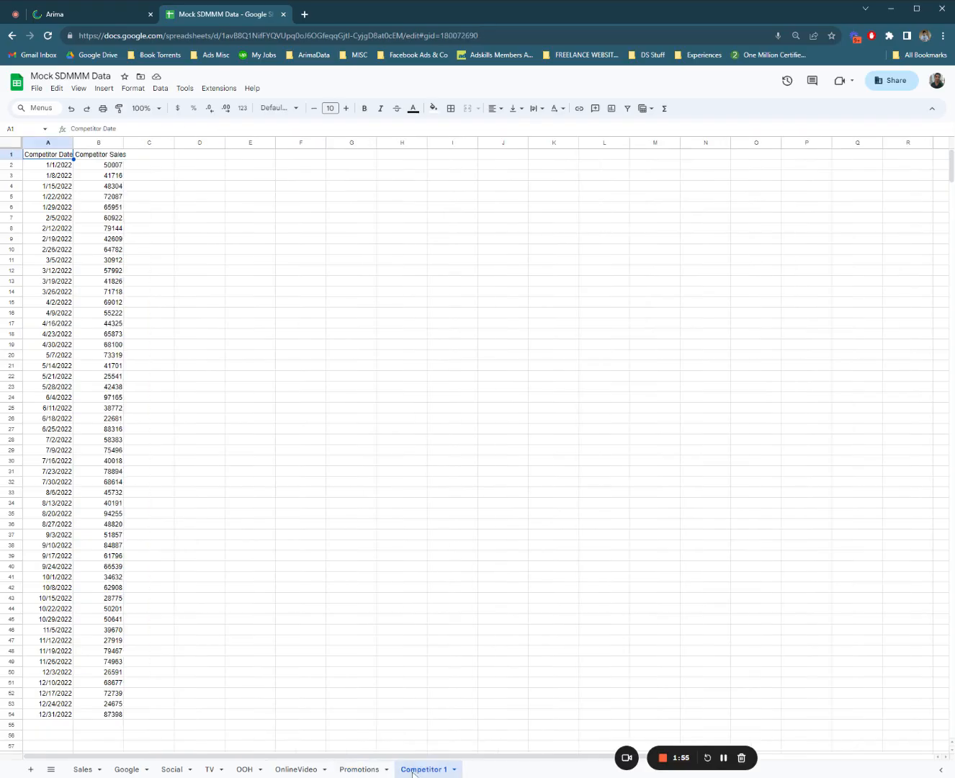
{"action": "left_click", "coordinate": [74, 15]}
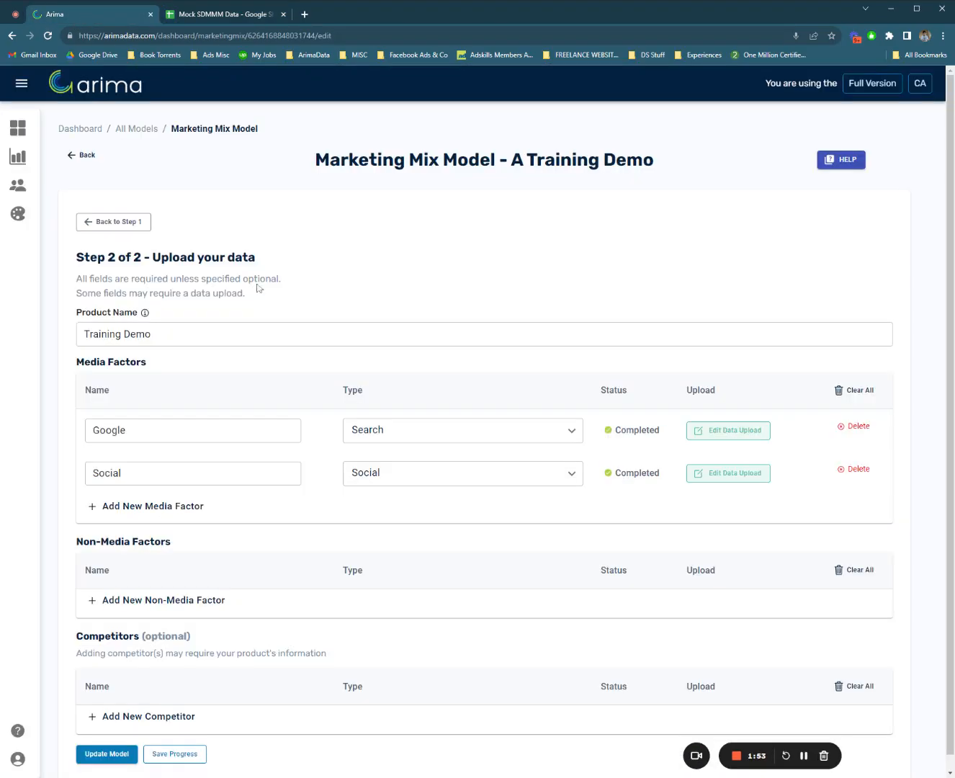
Add a new non-media factor and open the data categories available for its Macroeconomics type
{"action": "scroll", "coordinate": [283, 483], "scroll_direction": "down", "scroll_amount": 1}
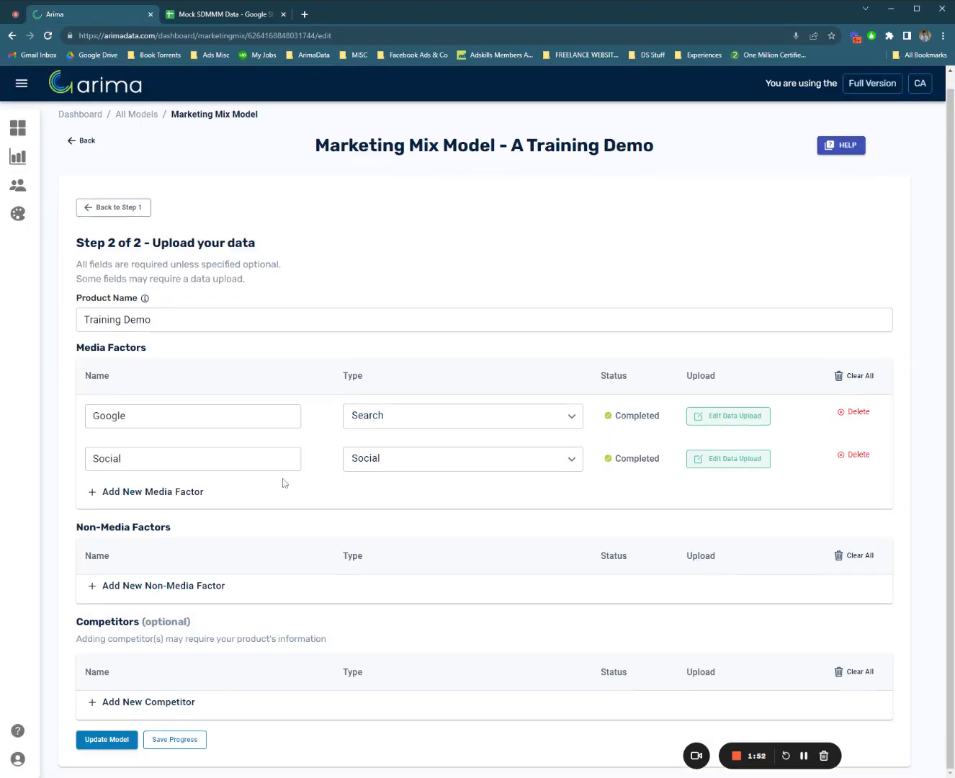
{"action": "left_click", "coordinate": [168, 587]}
{"action": "scroll", "coordinate": [373, 527], "scroll_direction": "down", "scroll_amount": 1}
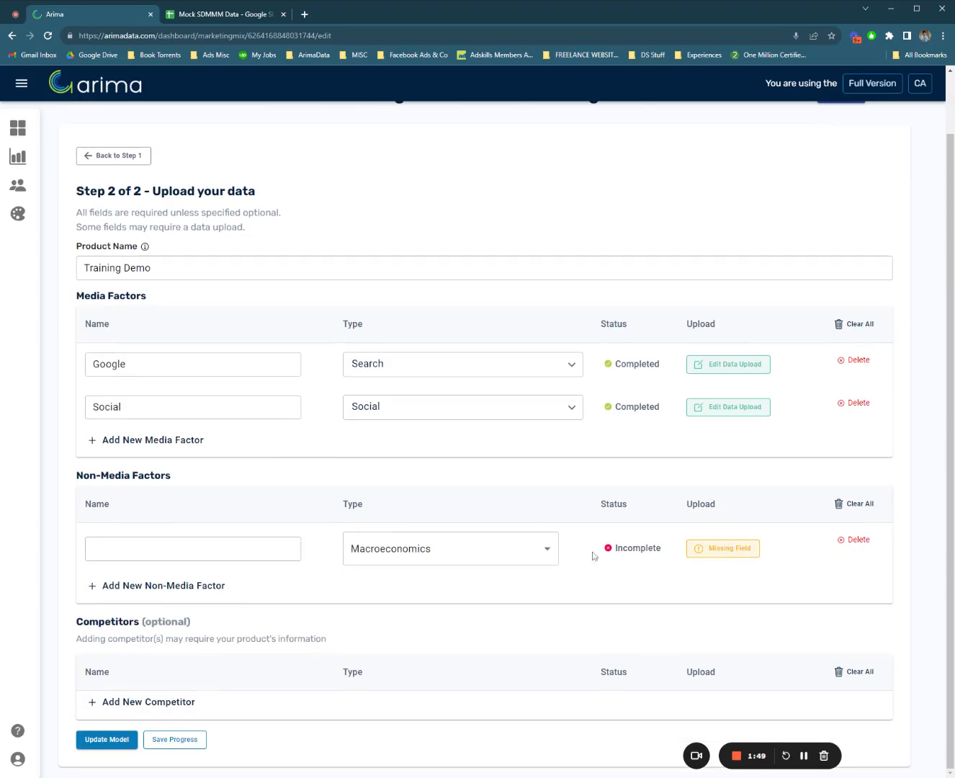
{"action": "left_click", "coordinate": [539, 558]}
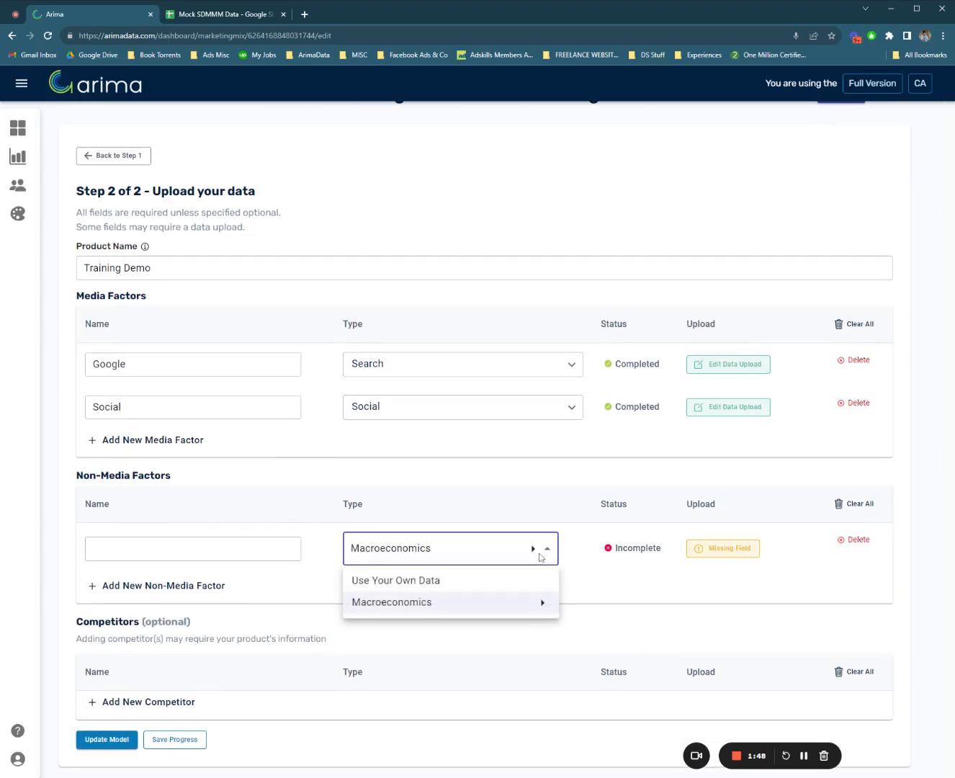
{"action": "left_click", "coordinate": [545, 605]}
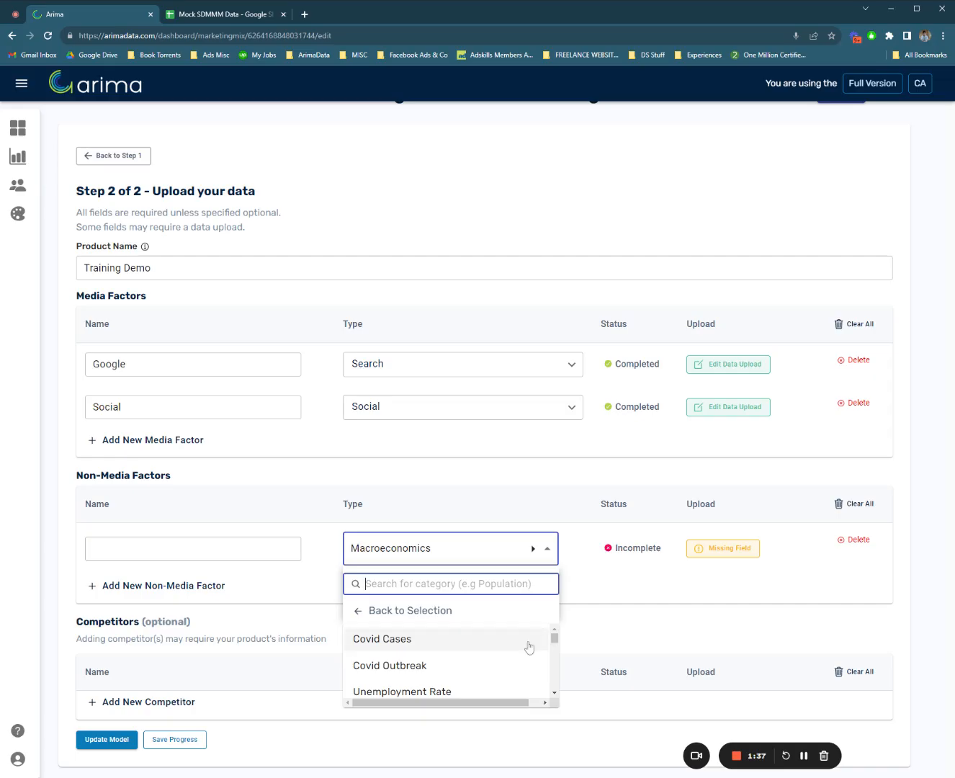
Browse the macroeconomic data categories and choose Covid Cases for the new non-media factor
{"action": "scroll", "coordinate": [512, 649], "scroll_direction": "down", "scroll_amount": 1}
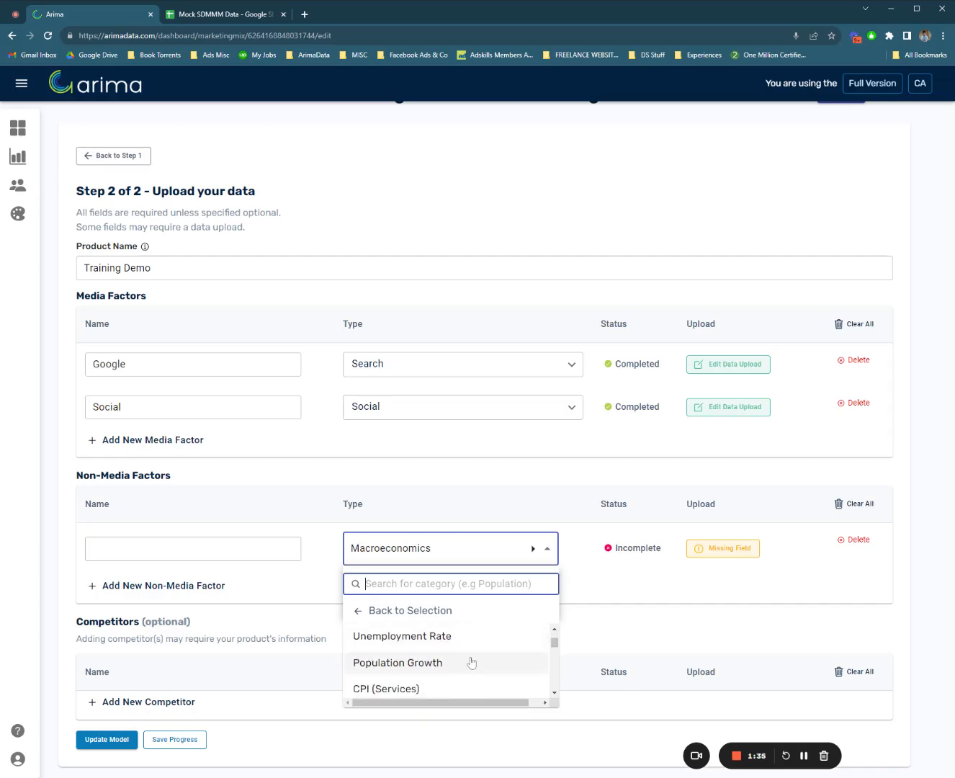
{"action": "scroll", "coordinate": [463, 665], "scroll_direction": "down", "scroll_amount": 2}
{"action": "scroll", "coordinate": [462, 665], "scroll_direction": "down", "scroll_amount": 4}
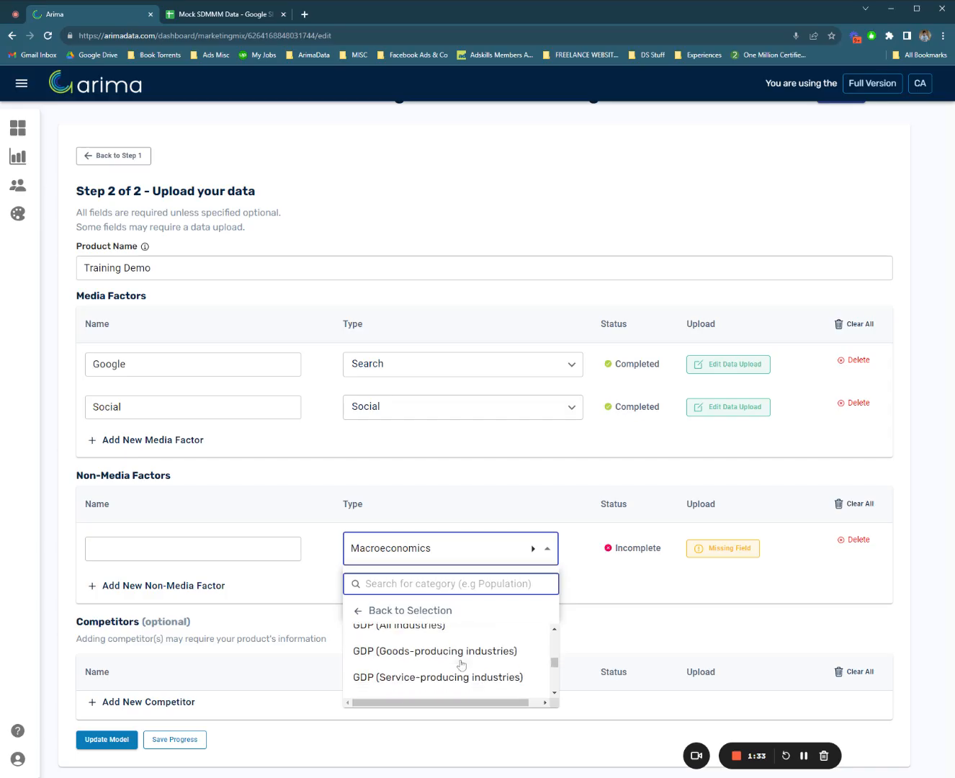
{"action": "scroll", "coordinate": [459, 665], "scroll_direction": "up", "scroll_amount": 1}
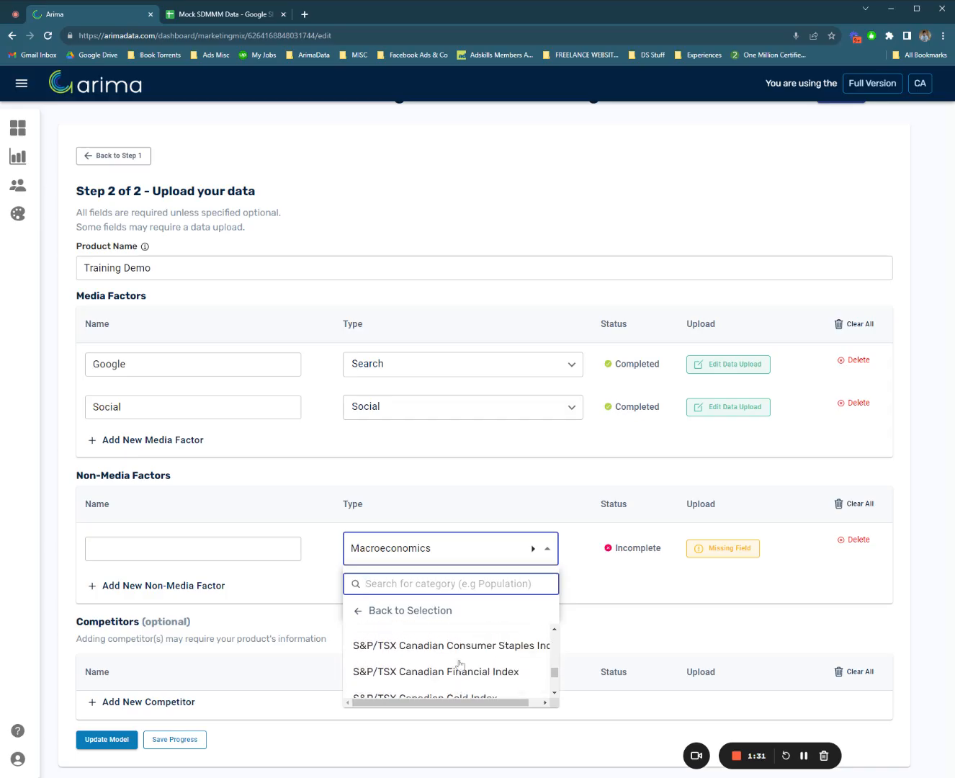
{"action": "scroll", "coordinate": [461, 664], "scroll_direction": "up", "scroll_amount": 2}
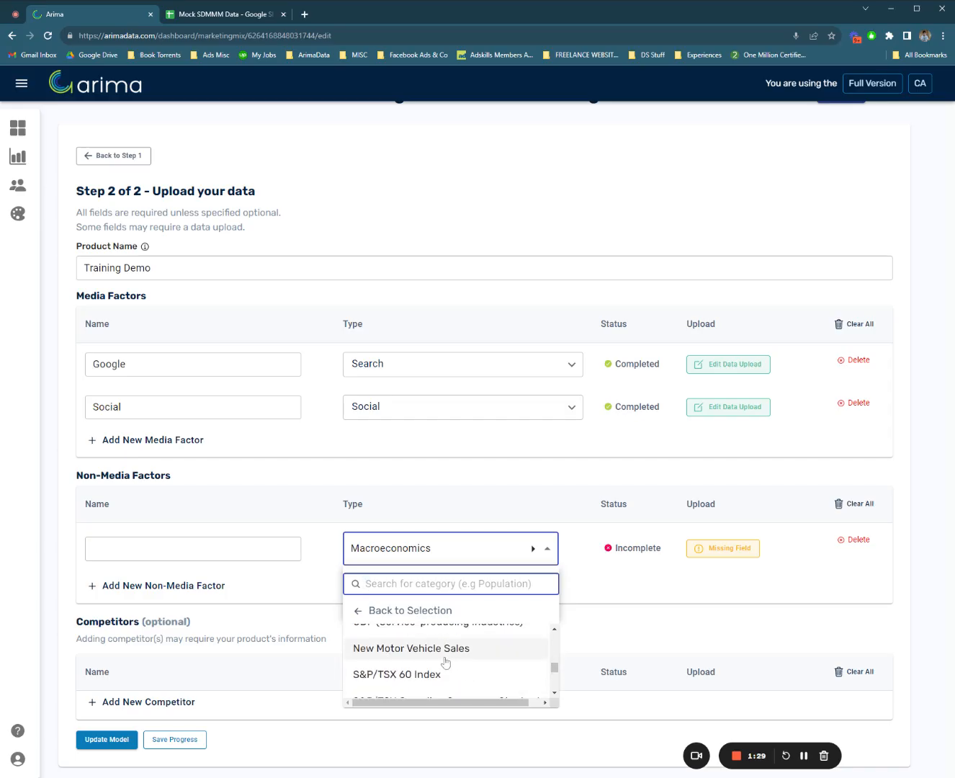
{"action": "scroll", "coordinate": [446, 662], "scroll_direction": "down", "scroll_amount": 1}
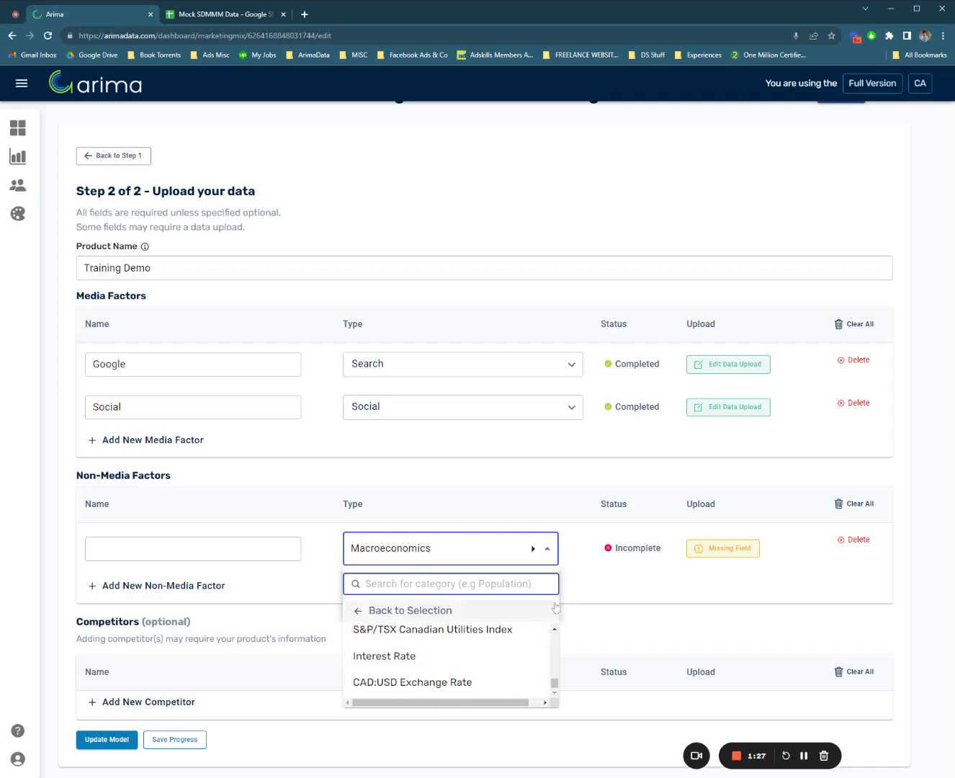
{"action": "scroll", "coordinate": [490, 641], "scroll_direction": "up", "scroll_amount": 5}
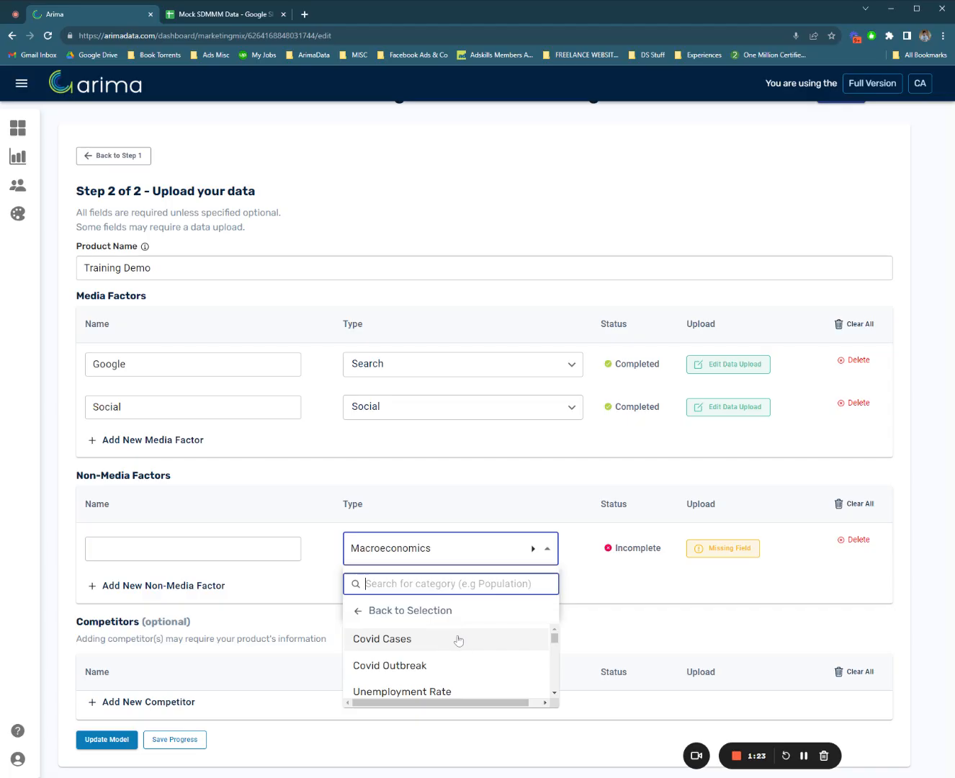
{"action": "left_click", "coordinate": [445, 640]}
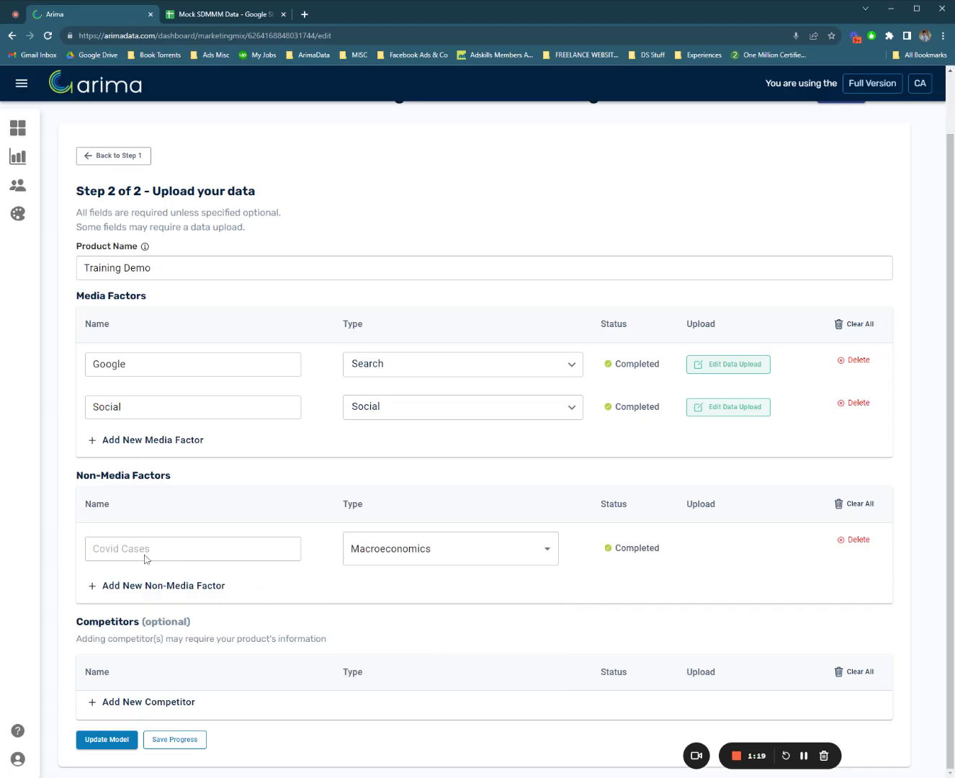
Add a new competitor row and change the product name to Pepsi
{"action": "left_click", "coordinate": [149, 702]}
{"action": "scroll", "coordinate": [299, 642], "scroll_direction": "down", "scroll_amount": 1}
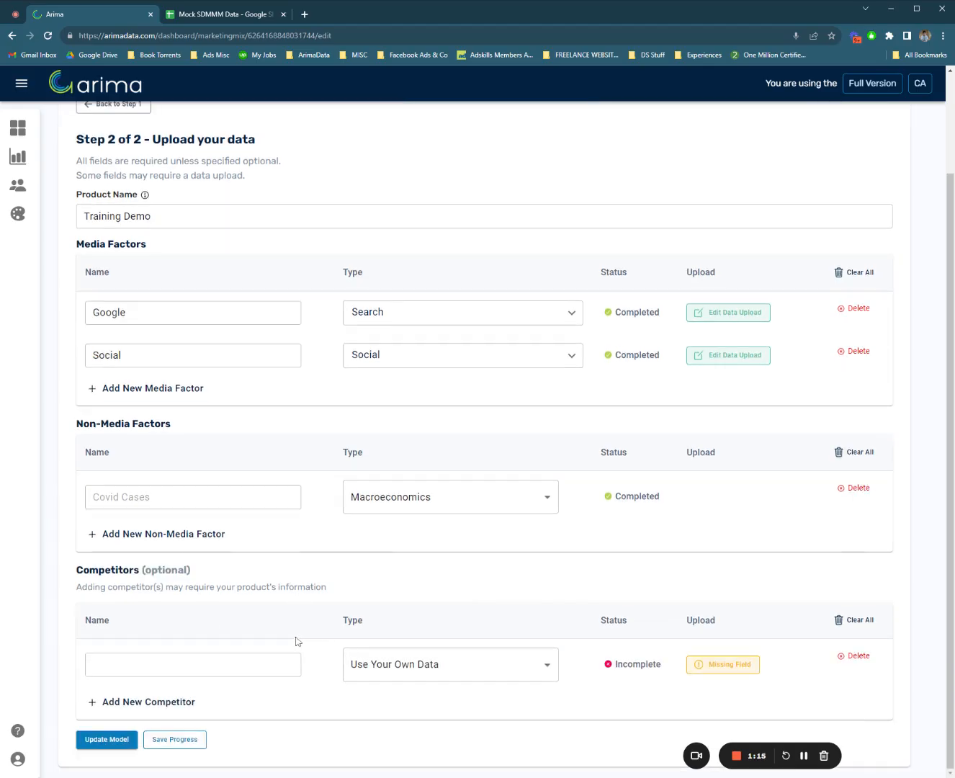
{"action": "left_click_drag", "start_coordinate": [163, 218], "coordinate": [66, 221]}
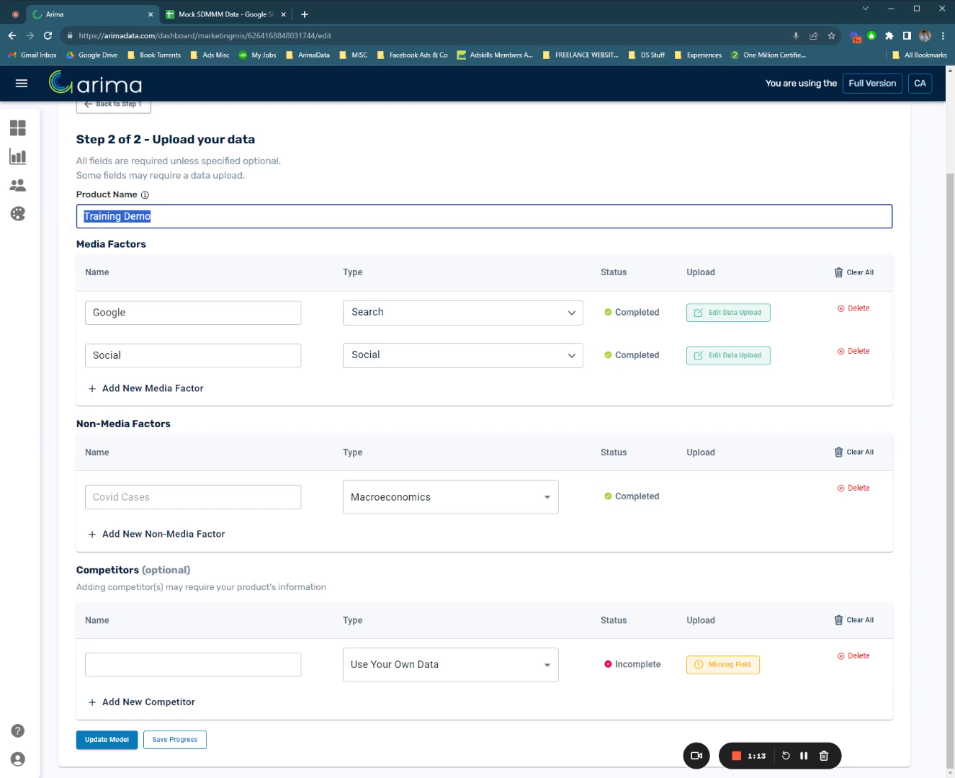
{"action": "type", "text": "Pepsi"}
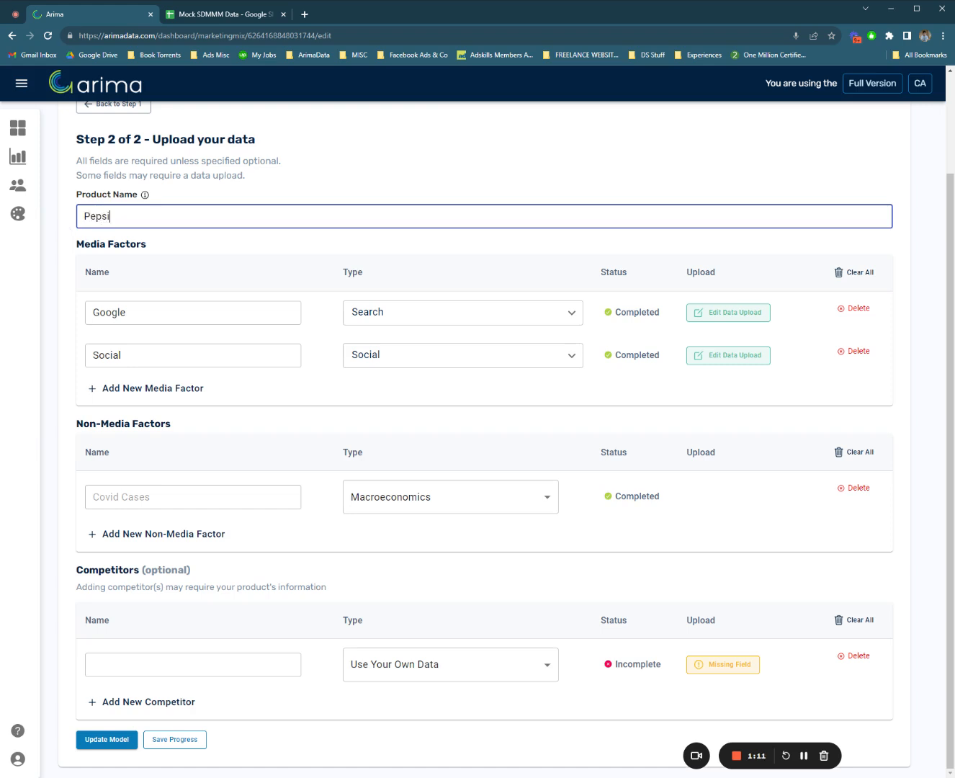
Name the new competitor Coca-Cola
{"action": "left_click", "coordinate": [203, 660]}
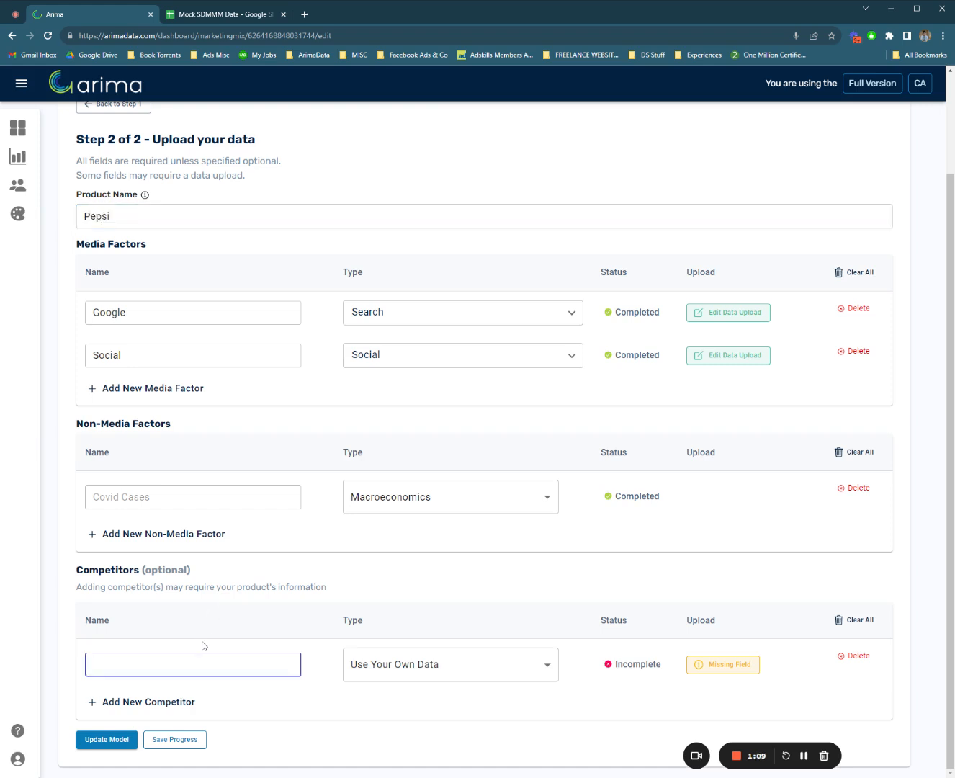
{"action": "type", "text": "Coke"}
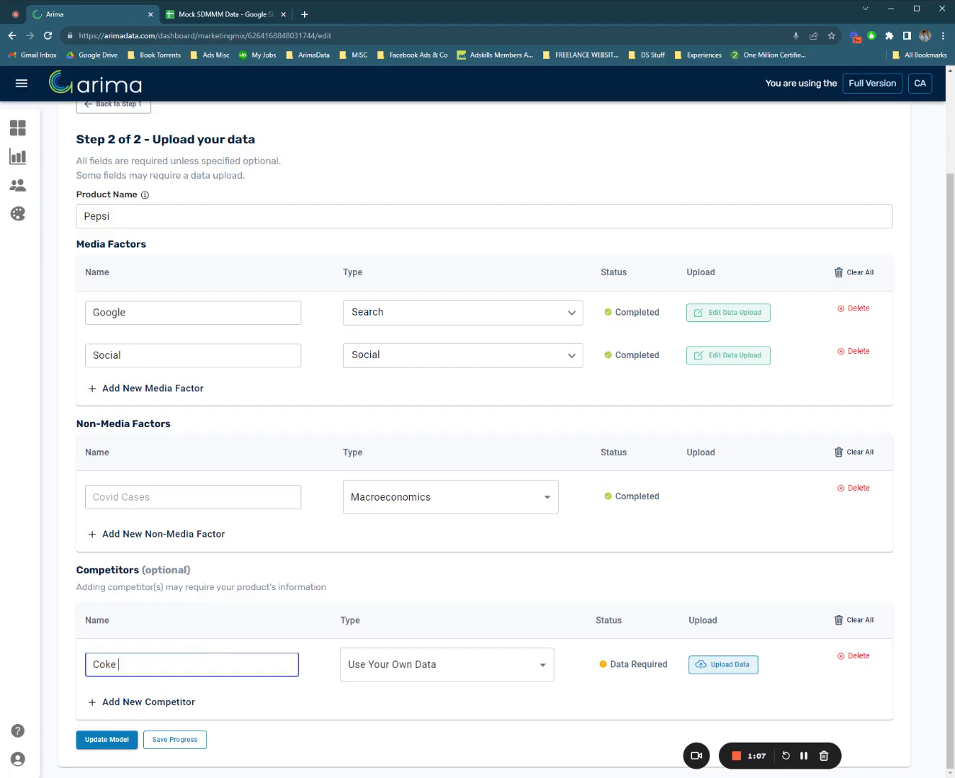
{"action": "key", "text": "BackSpace"}
{"action": "key", "text": "BackSpace"}
{"action": "key", "text": "BackSpace"}
{"action": "type", "text": "ca "}
{"action": "type", "text": "Cola"}
Try Search Volume as the Coca-Cola competitor's type, and set the type back to Use Your Own Data
{"action": "left_click", "coordinate": [489, 669]}
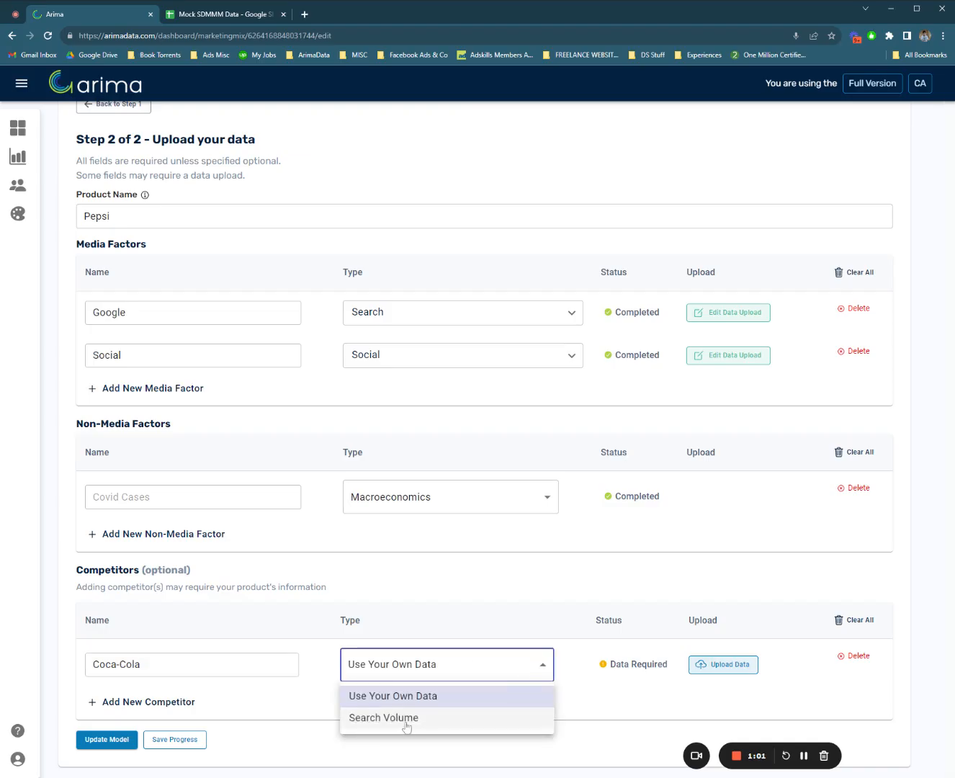
{"action": "left_click", "coordinate": [406, 719]}
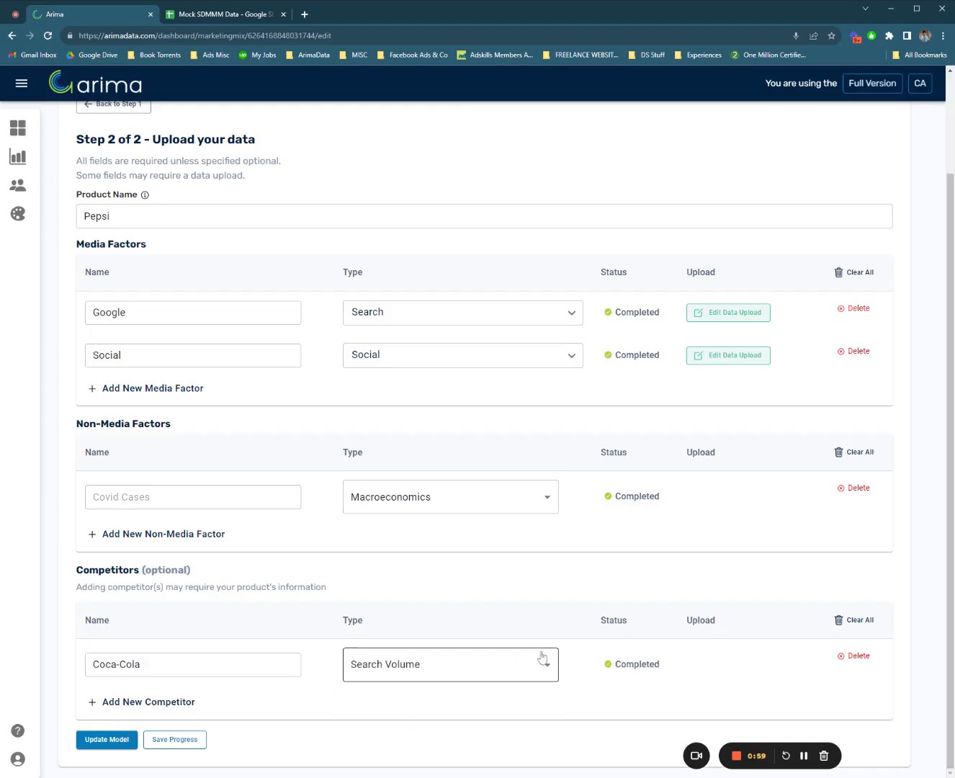
{"action": "left_click_drag", "start_coordinate": [112, 216], "coordinate": [53, 239]}
{"action": "left_click", "coordinate": [147, 665]}
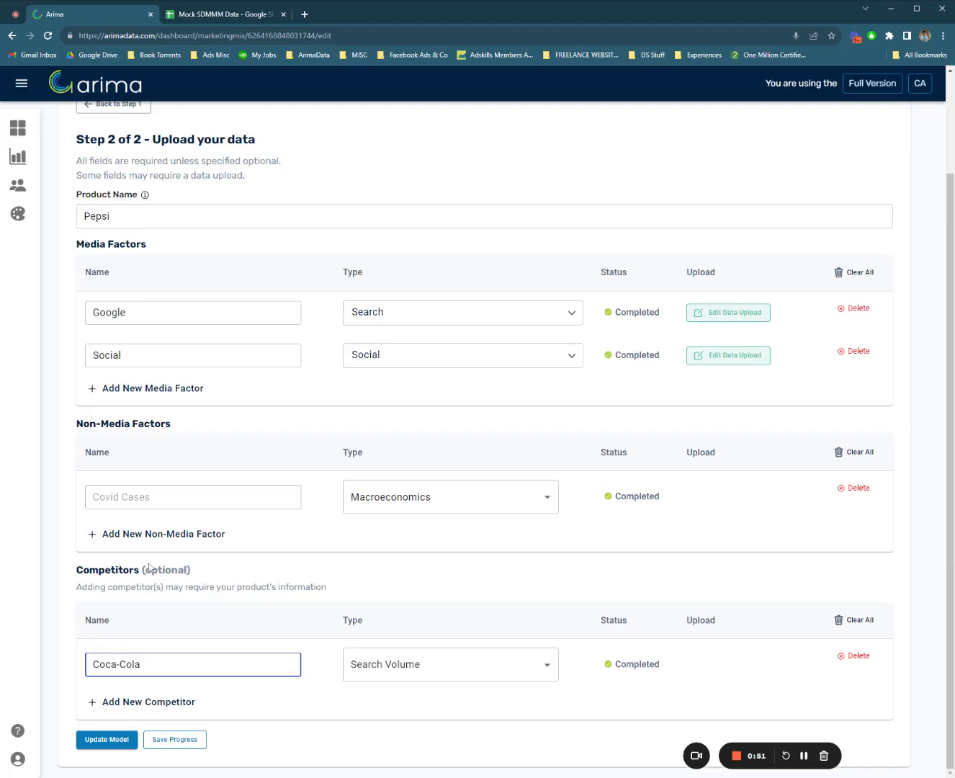
{"action": "left_click", "coordinate": [492, 671]}
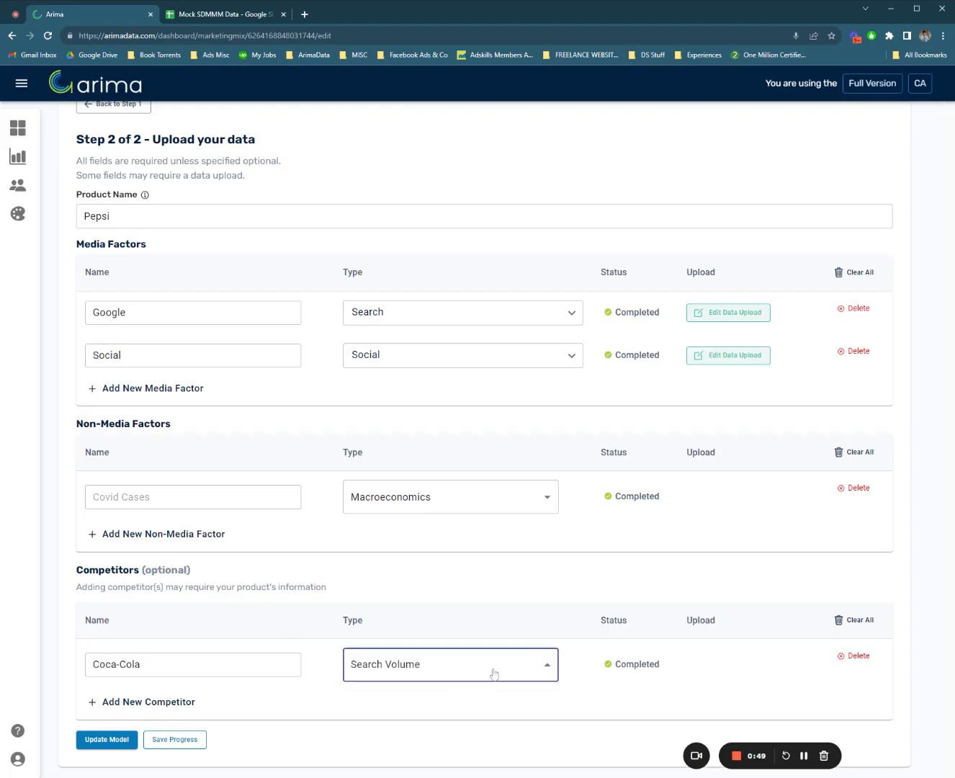
{"action": "left_click", "coordinate": [426, 696]}
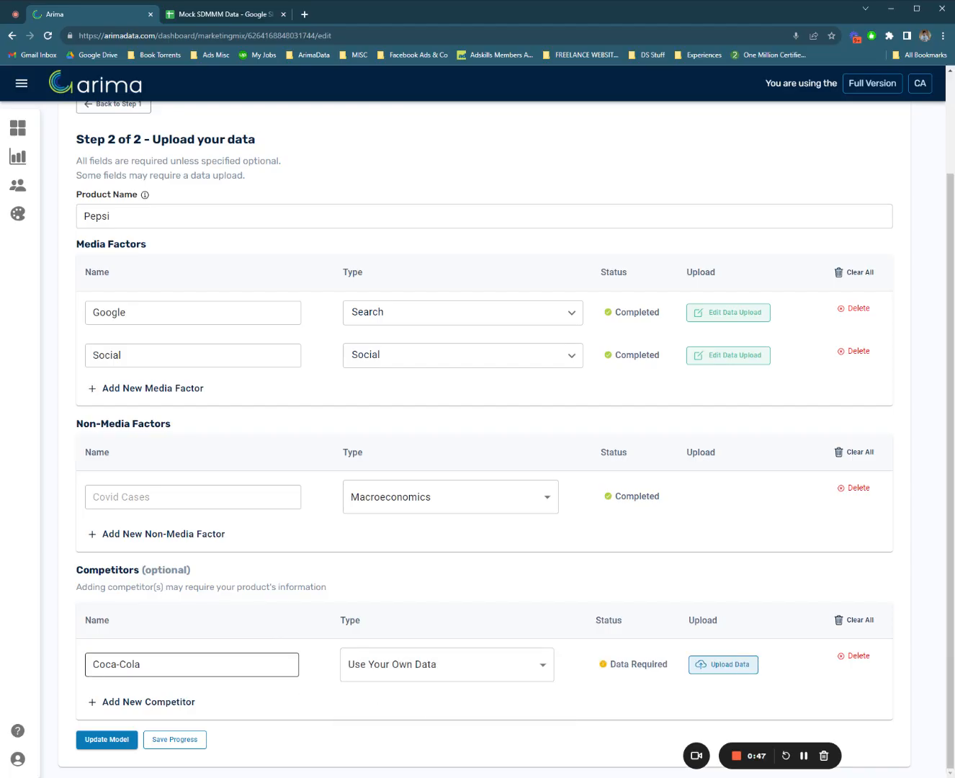
Copy the whole Competitor 1 sheet from Mock SDMMM Data into Coca-Cola's data upload sheet in Arima, starting at the first cell
{"action": "left_click", "coordinate": [723, 666]}
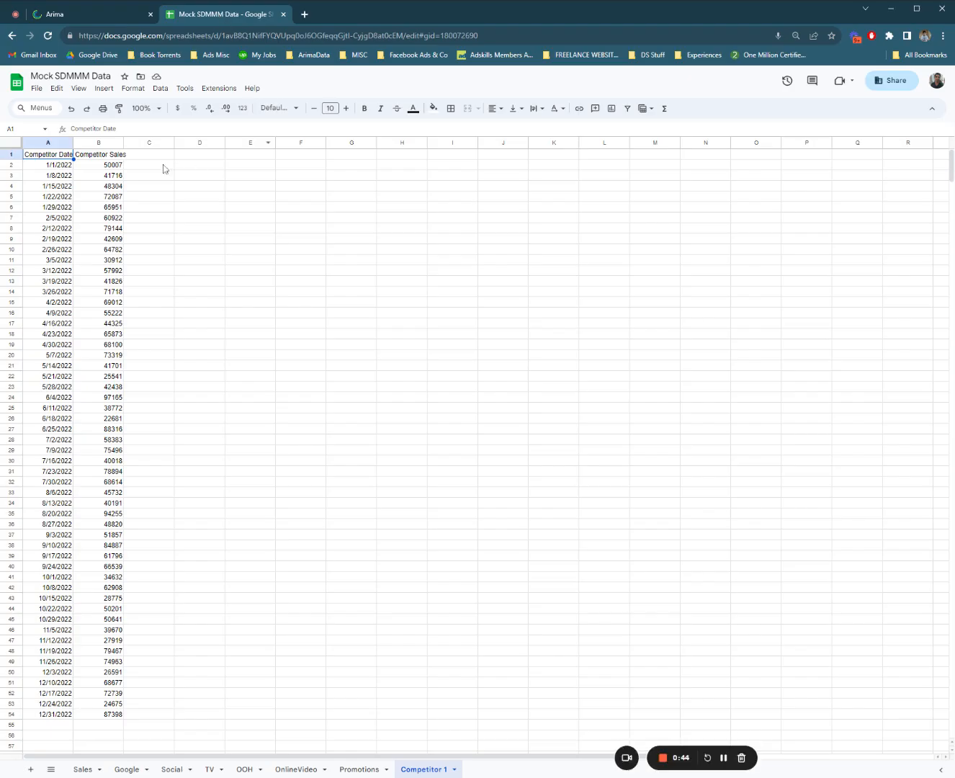
{"action": "left_click", "coordinate": [92, 168]}
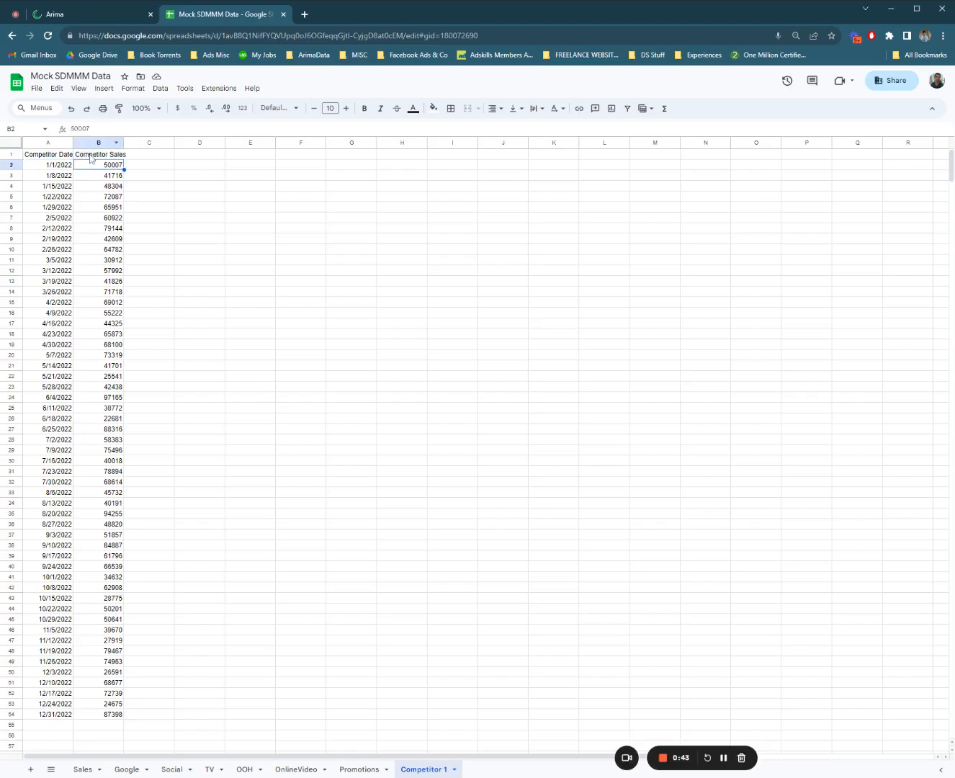
{"action": "key", "text": "ctrl+a"}
{"action": "left_click", "coordinate": [105, 14]}
{"action": "left_click", "coordinate": [102, 252]}
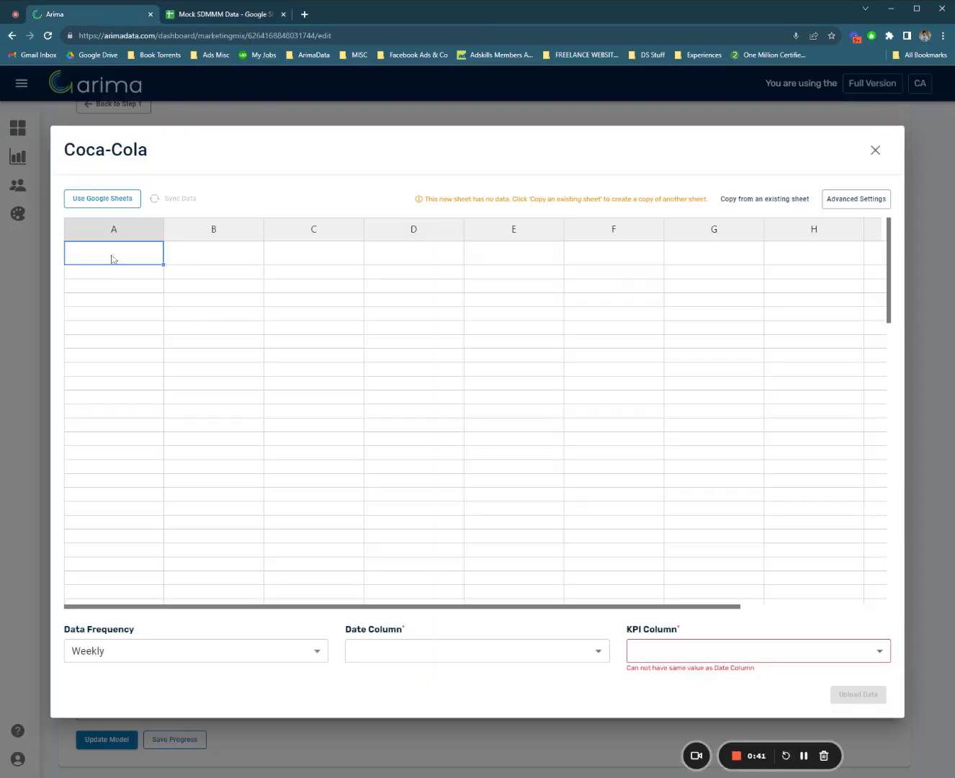
{"action": "key", "text": "ctrl+v"}
Set Coca-Cola's KPI column to Competitor Sales, keep Weekly frequency and the Competitor Date column, and upload the data
{"action": "left_click", "coordinate": [757, 652]}
{"action": "left_click", "coordinate": [666, 699]}
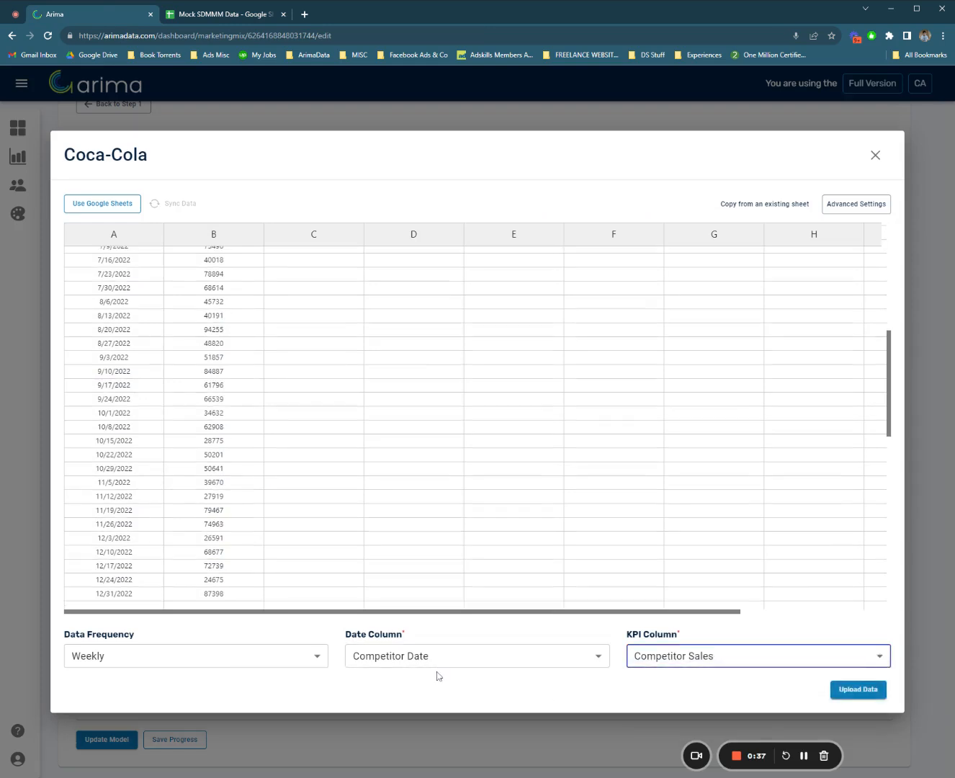
{"action": "left_click", "coordinate": [851, 692]}
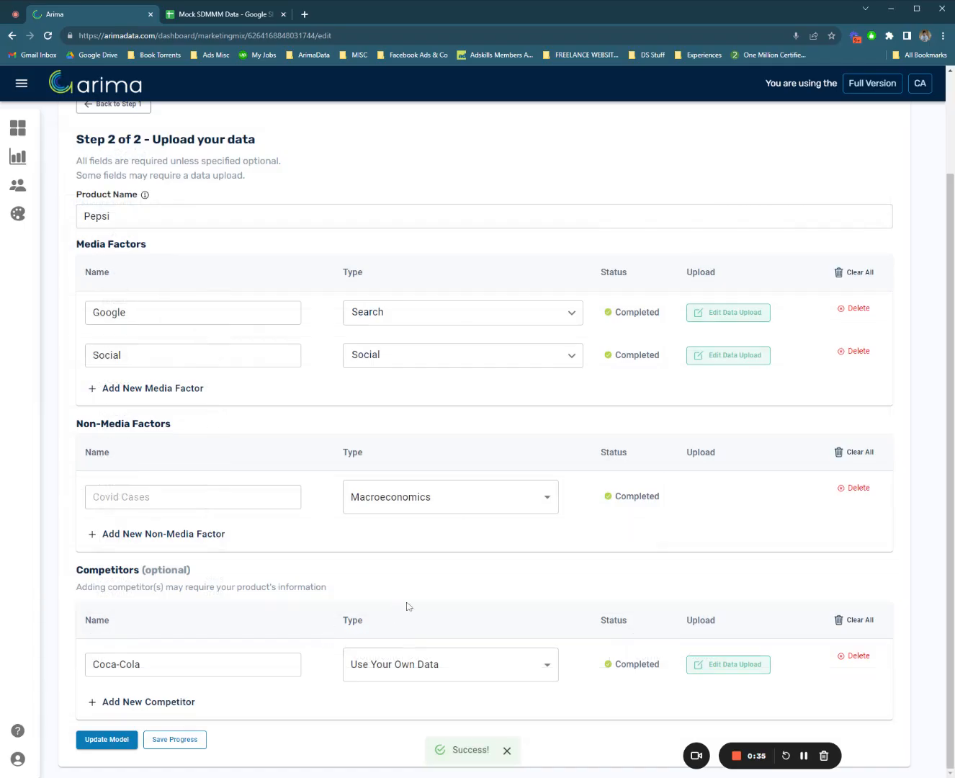